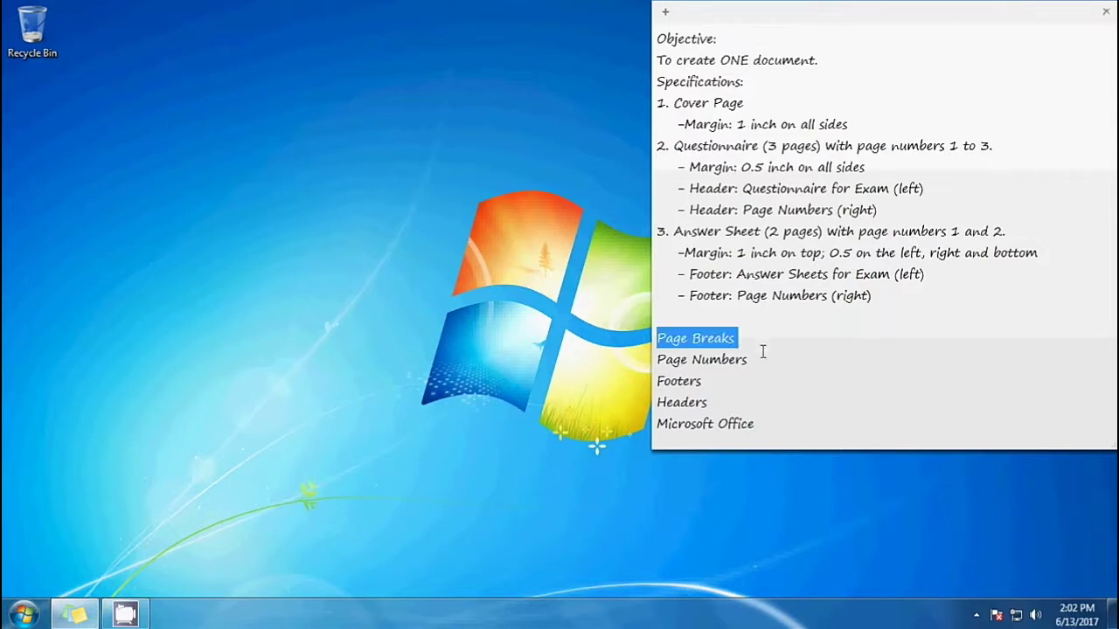
Launch Microsoft Word 2010 to start a new blank document.
{"action": "left_click", "coordinate": [713, 404]}
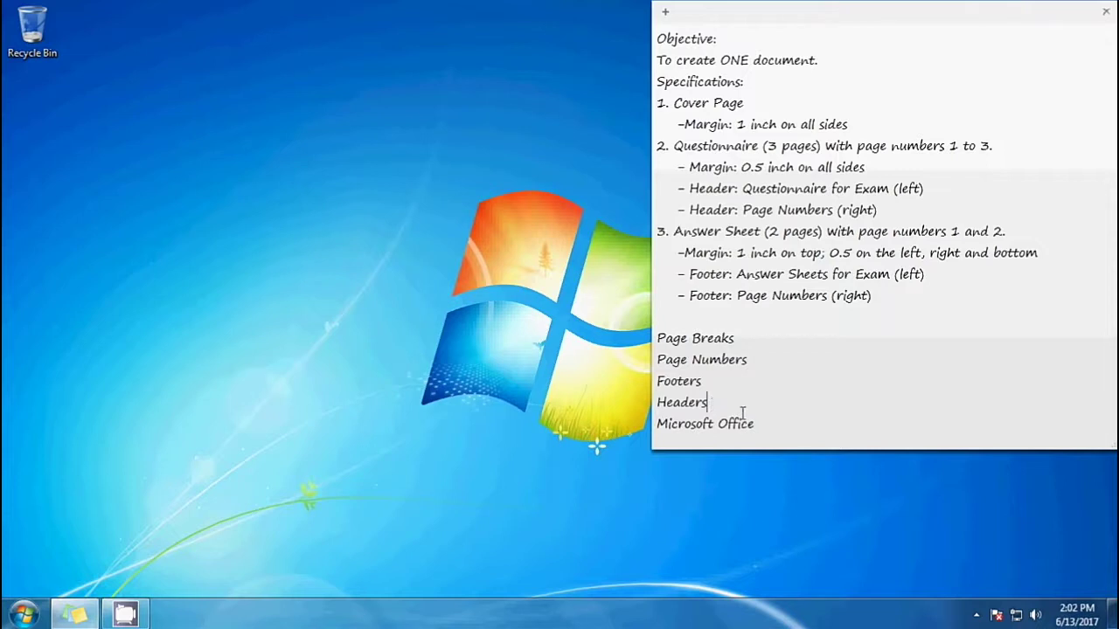
{"action": "left_click", "coordinate": [772, 427]}
{"action": "left_click", "coordinate": [20, 616]}
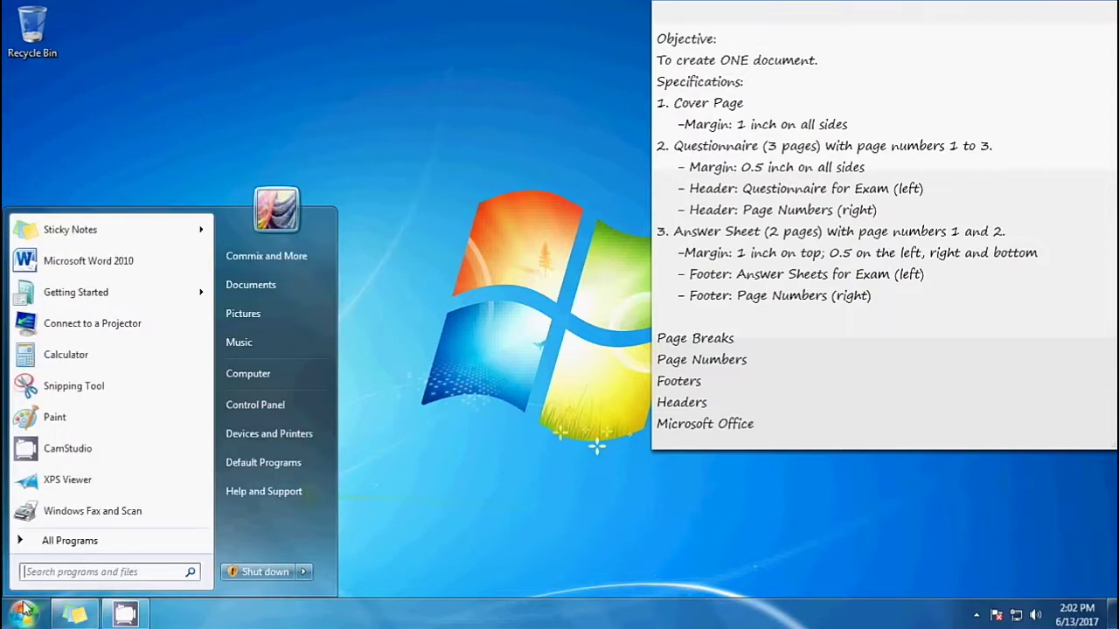
{"action": "left_click", "coordinate": [89, 266]}
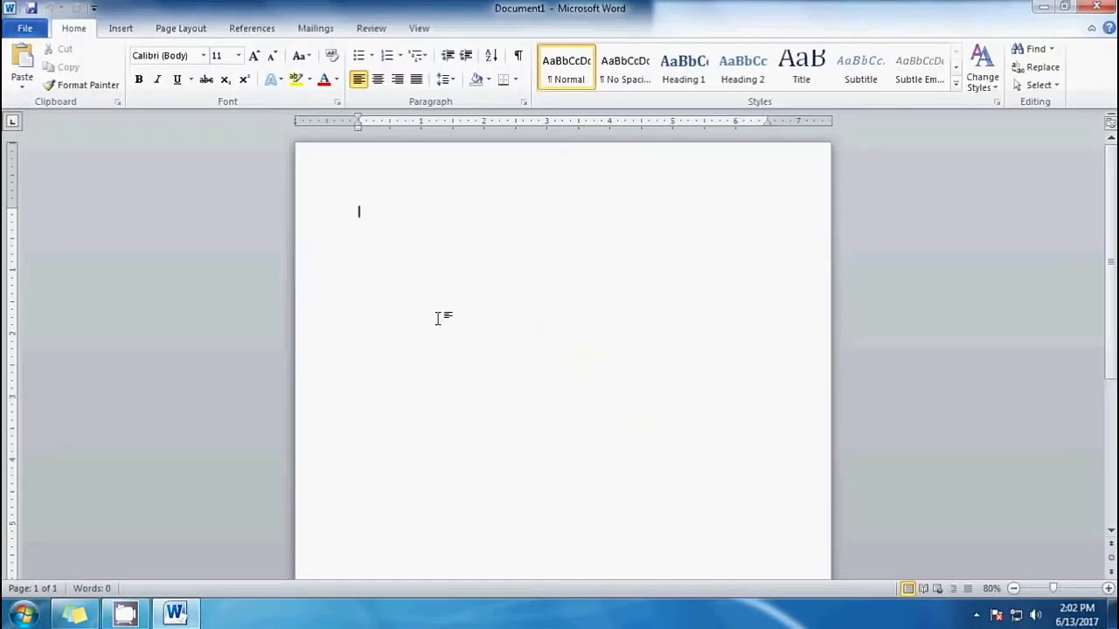
Type the heading 'Cover Page' and set it to 72-point size.
{"action": "scroll", "coordinate": [437, 318], "scroll_direction": "up", "scroll_amount": 4}
{"action": "type", "text": "Cov"}
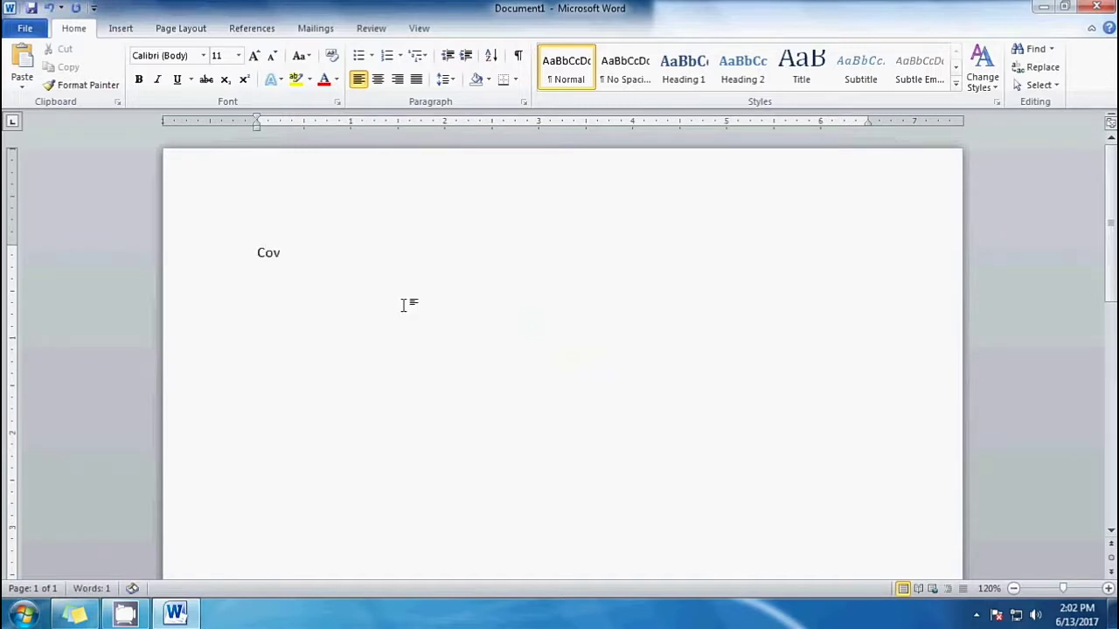
{"action": "type", "text": "er Page"}
{"action": "key", "text": "ctrl+a"}
{"action": "left_click", "coordinate": [229, 57]}
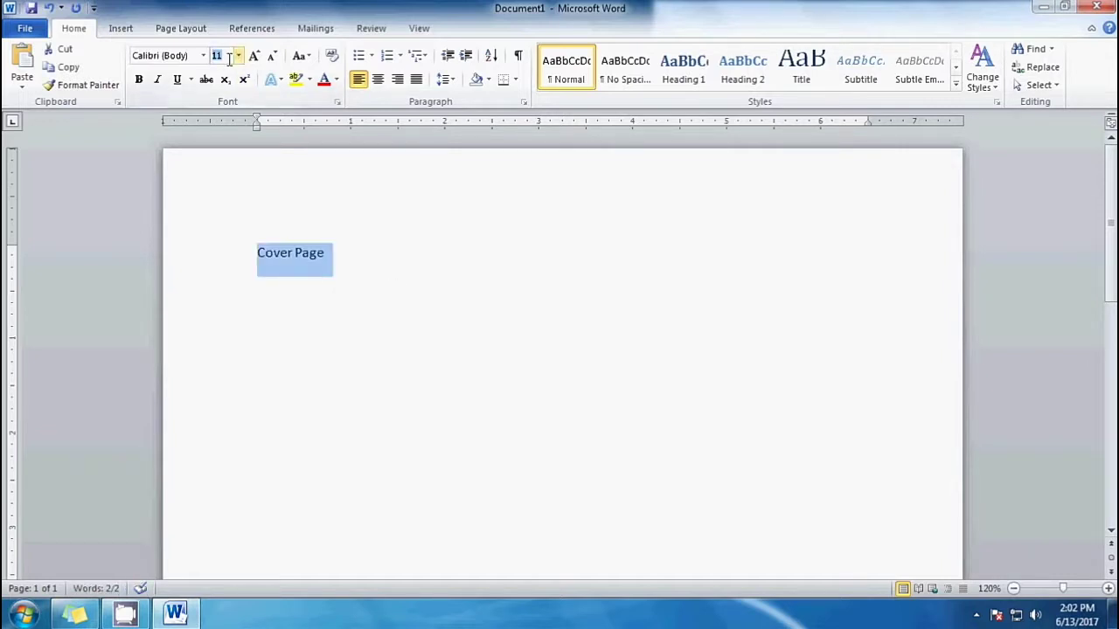
{"action": "type", "text": "72"}
{"action": "key", "text": "Return"}
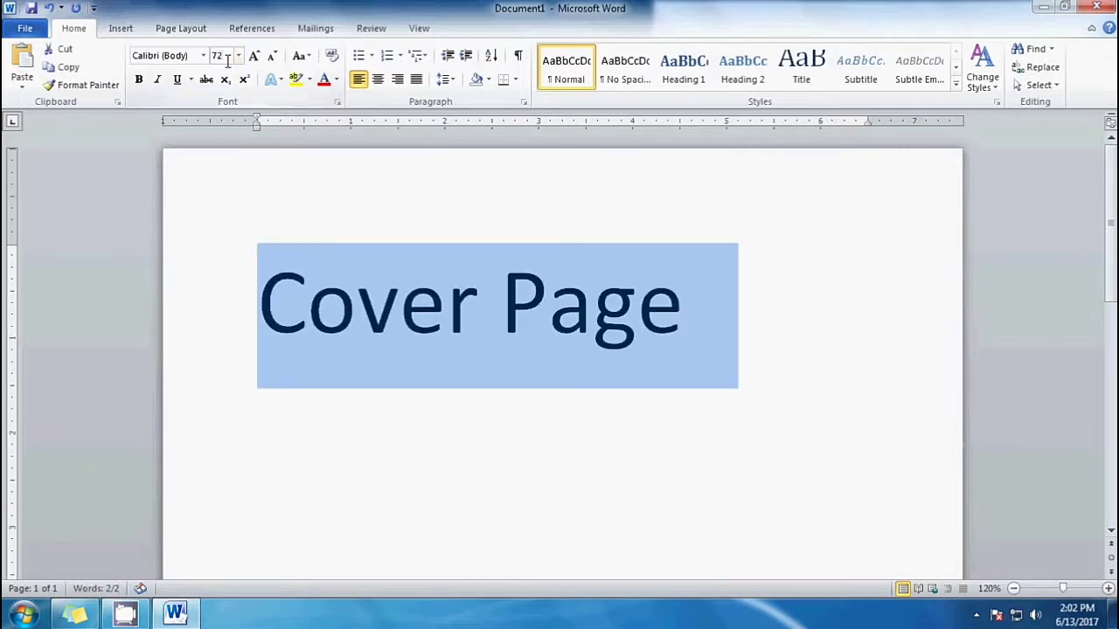
Check the cover page margin requirement in the specifications note.
{"action": "left_click", "coordinate": [736, 354]}
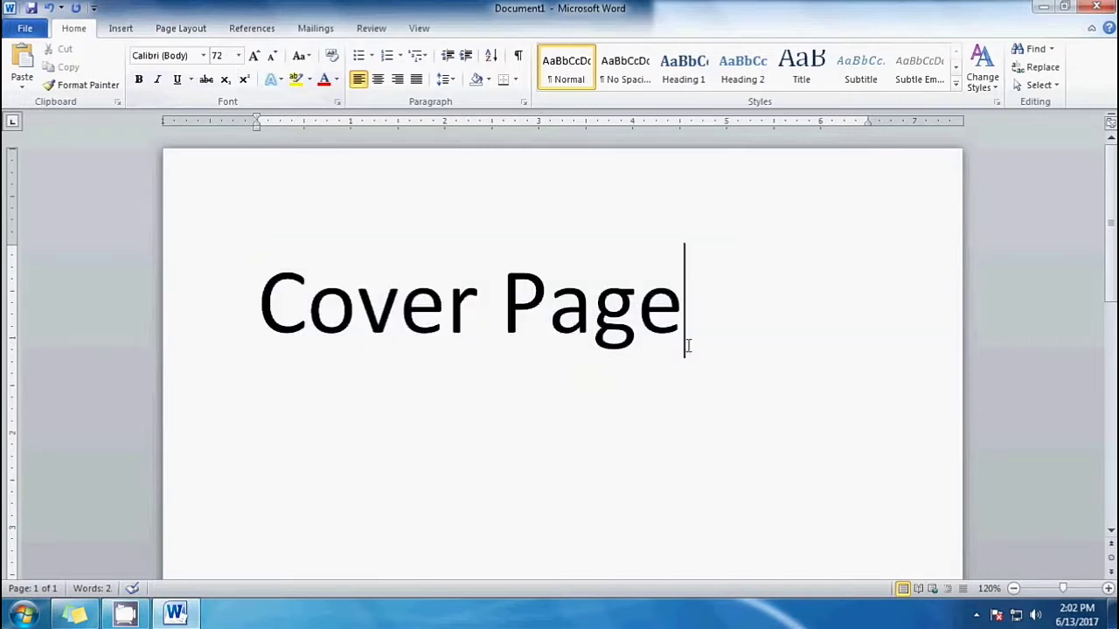
{"action": "left_click", "coordinate": [75, 615]}
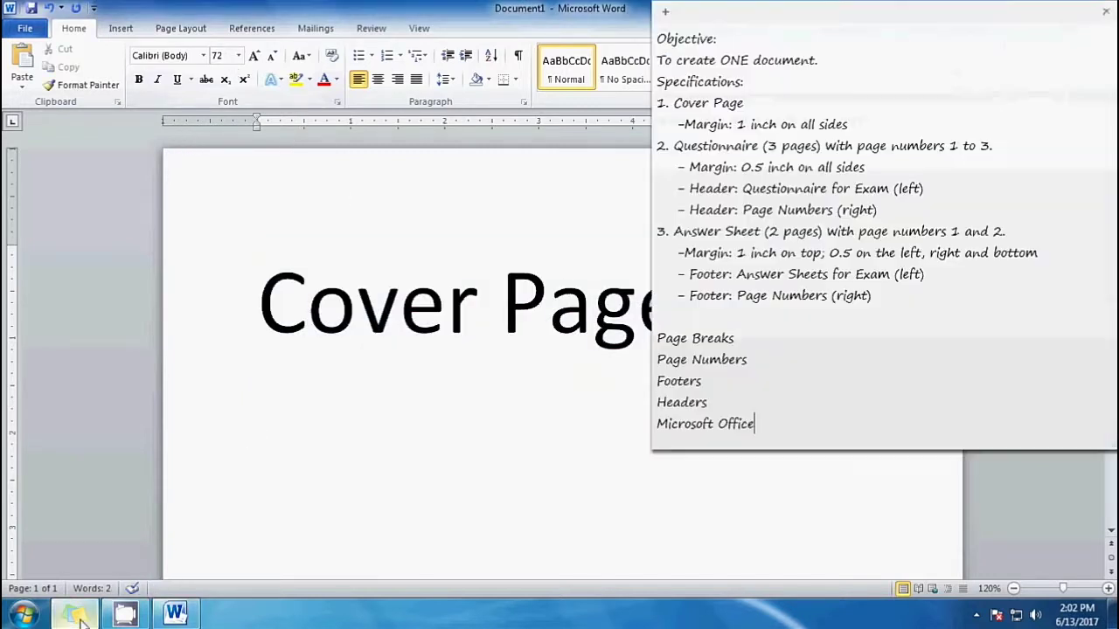
{"action": "left_click_drag", "start_coordinate": [834, 127], "coordinate": [736, 125]}
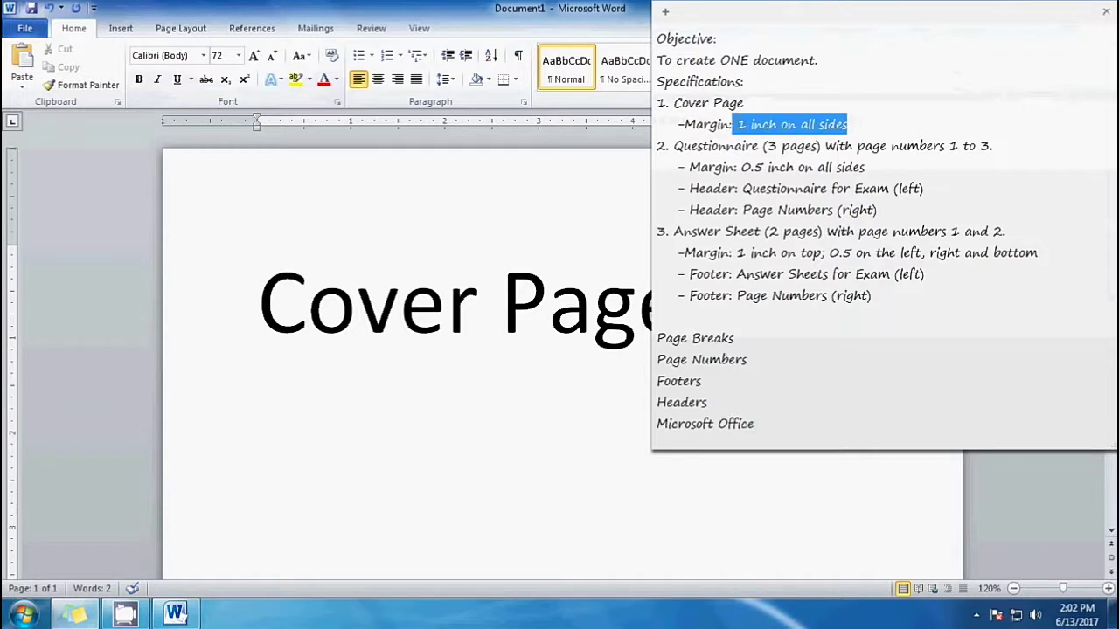
{"action": "left_click", "coordinate": [596, 425]}
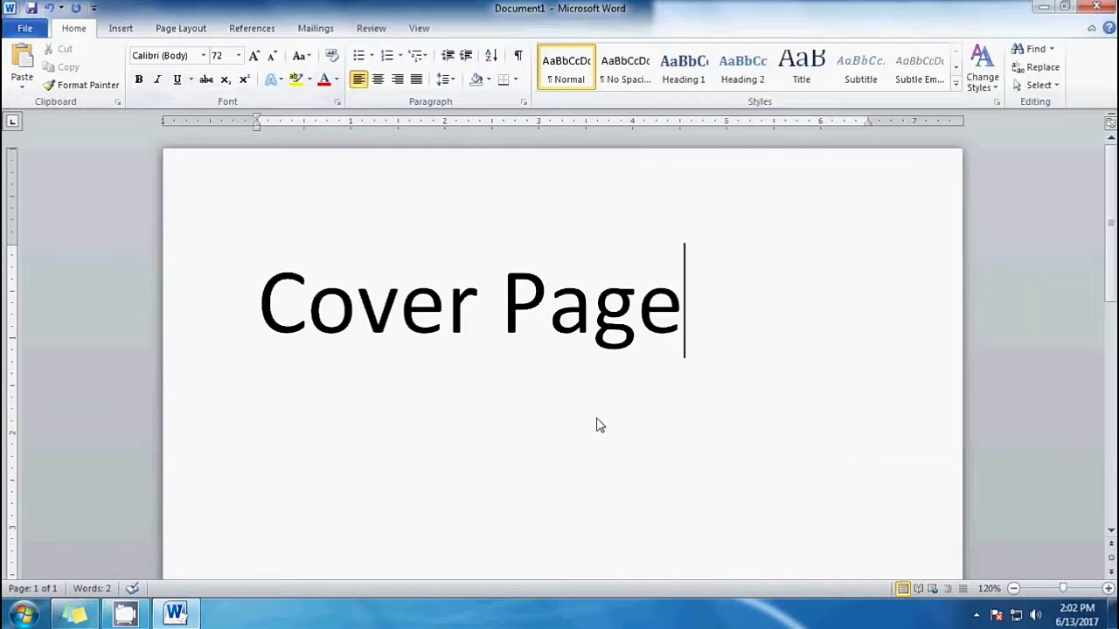
Apply the Normal preset of 1-inch margins to the cover page.
{"action": "left_click", "coordinate": [127, 29]}
{"action": "left_click", "coordinate": [170, 28]}
{"action": "left_click", "coordinate": [122, 69]}
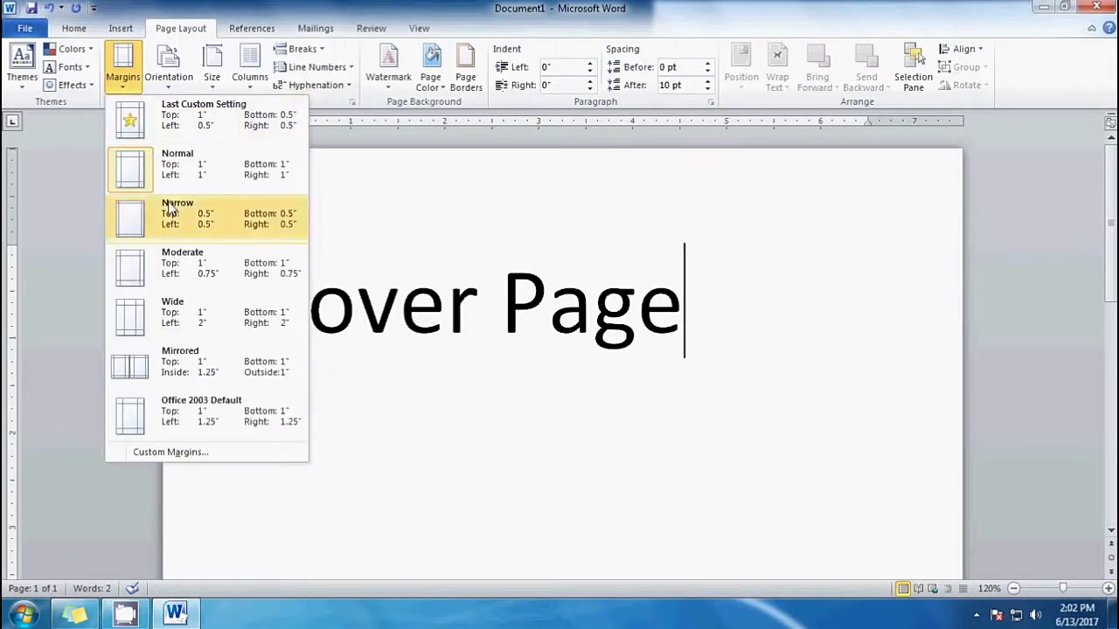
{"action": "left_click", "coordinate": [186, 172]}
Insert a page break after 'Cover Page' to create a blank second page.
{"action": "left_click", "coordinate": [704, 347]}
{"action": "key", "text": "ctrl+Return"}
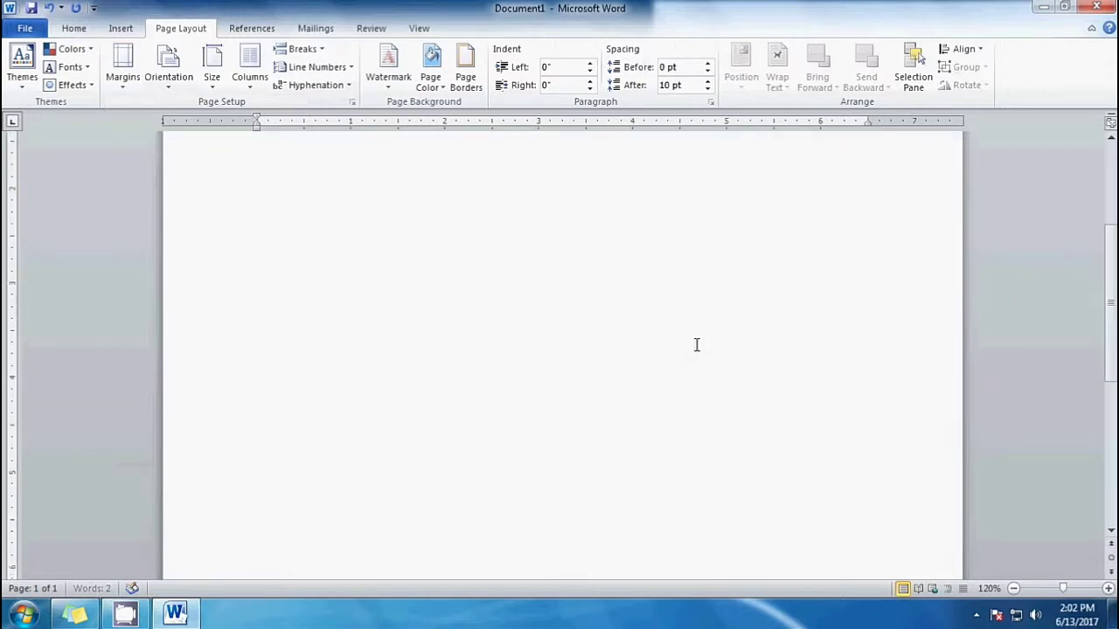
{"action": "key", "text": "ctrl+Return"}
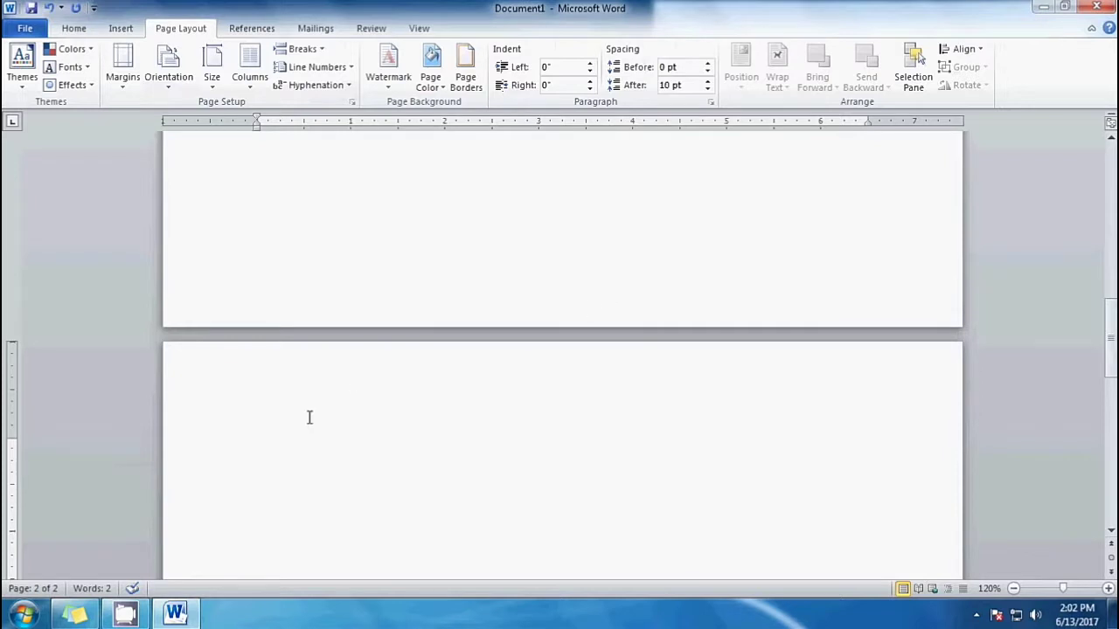
Review the questionnaire's 3-page requirement in the specifications note.
{"action": "key", "text": "alt+Tab"}
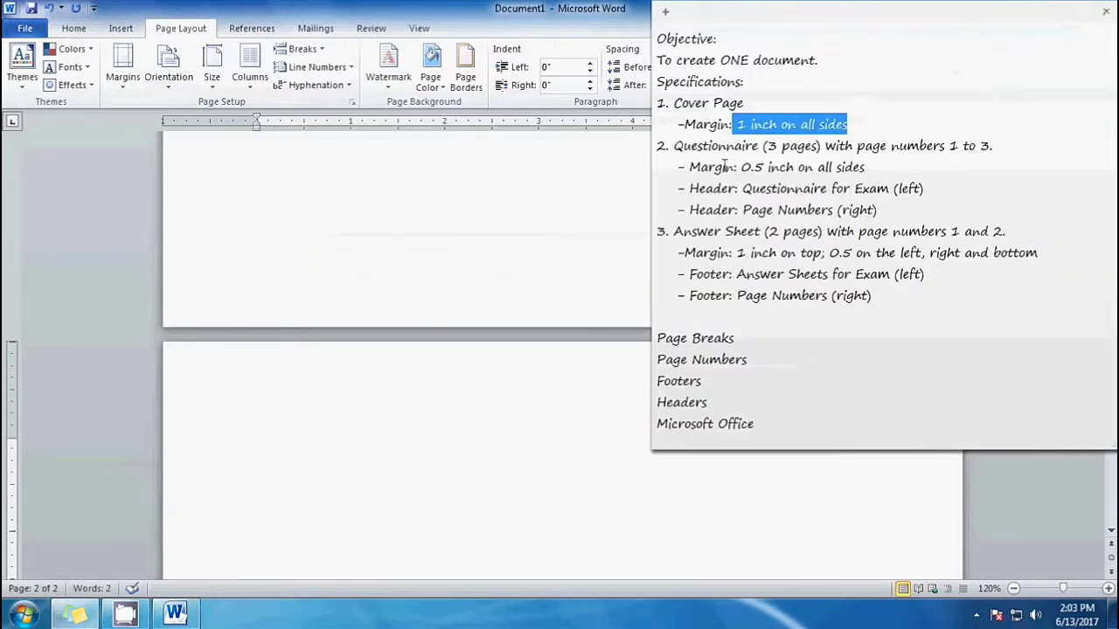
{"action": "left_click_drag", "start_coordinate": [765, 146], "coordinate": [825, 149]}
{"action": "left_click", "coordinate": [871, 149]}
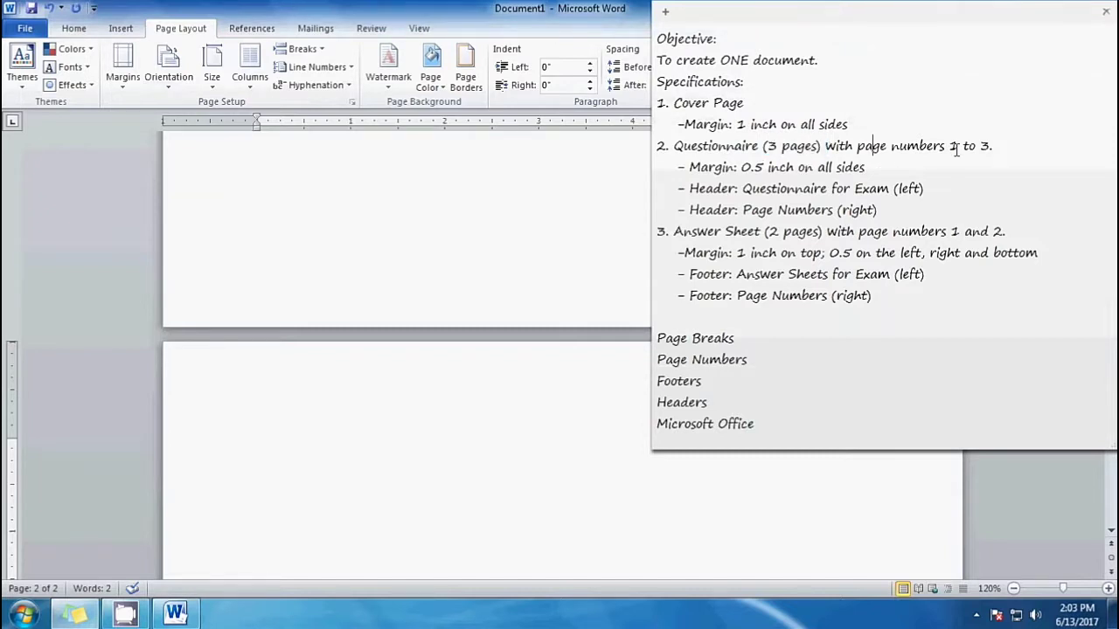
{"action": "left_click", "coordinate": [333, 412]}
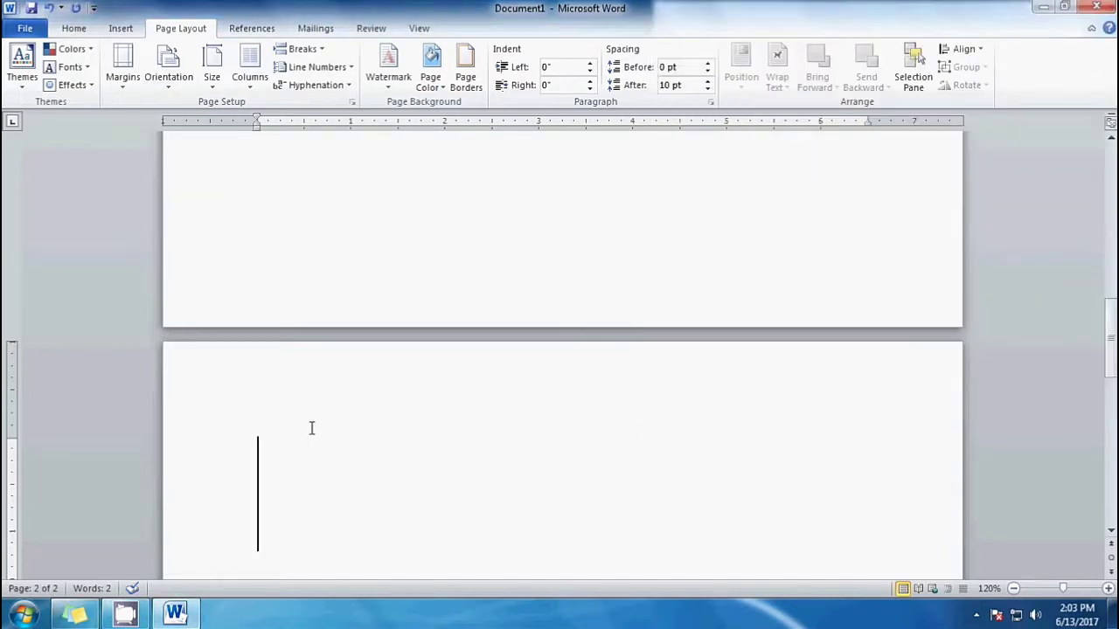
Type the heading 'Questionnaire' on page 2 and check the note's questionnaire margin requirement.
{"action": "type", "text": "Q"}
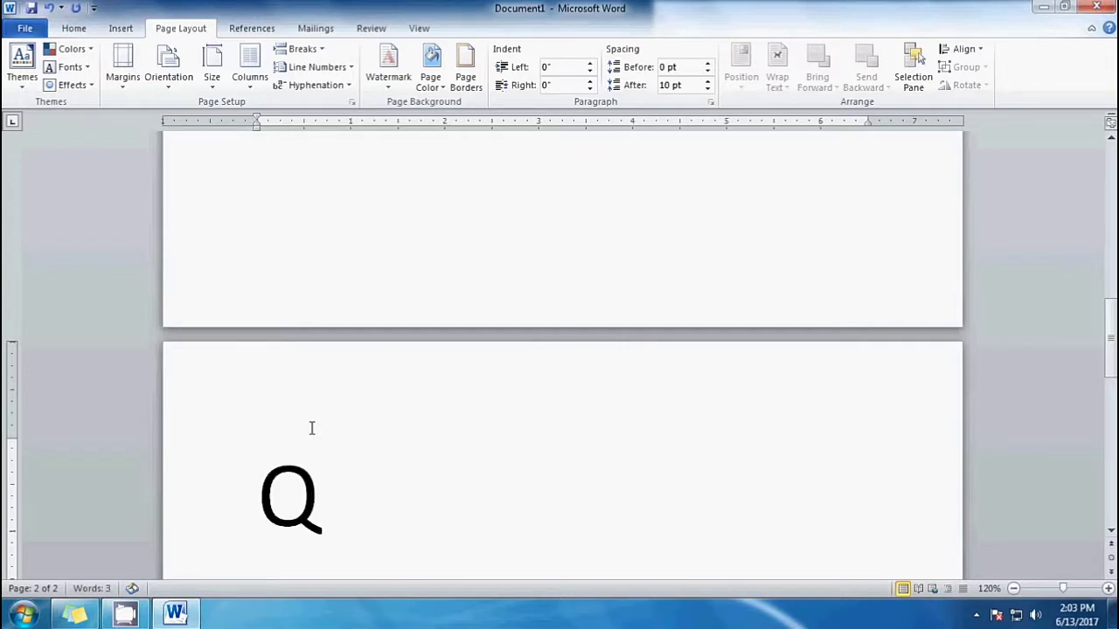
{"action": "type", "text": "uestionn"}
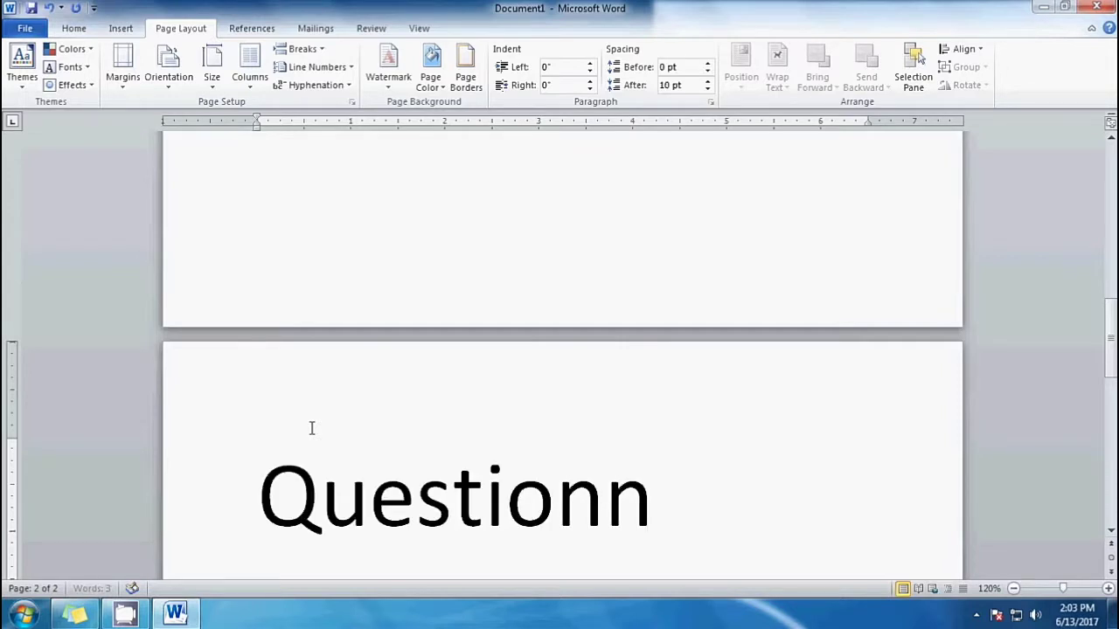
{"action": "type", "text": "aire"}
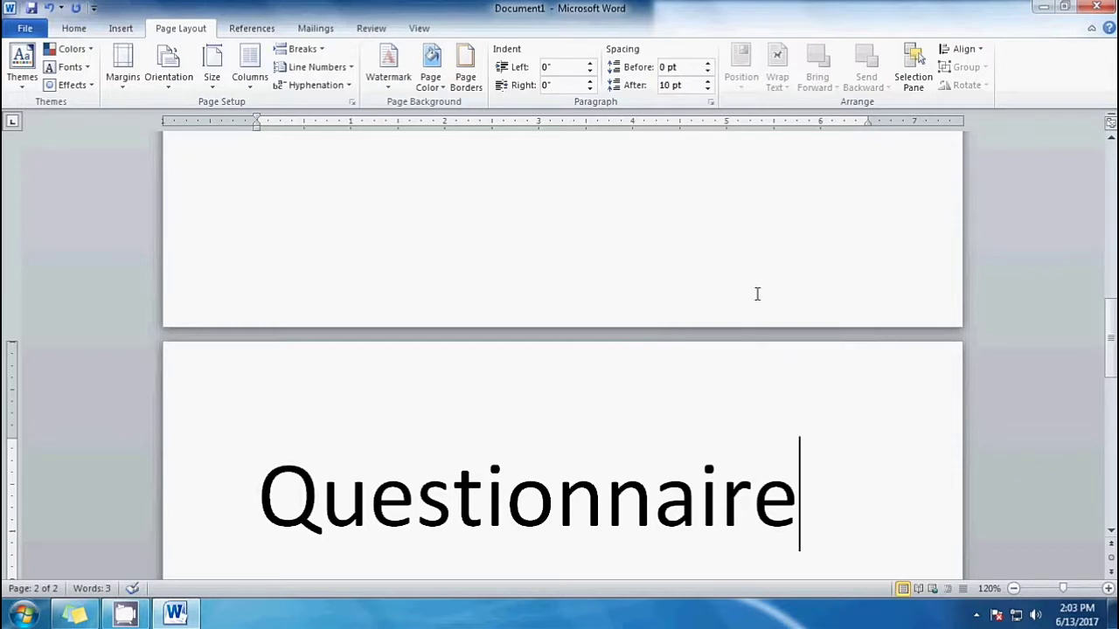
{"action": "scroll", "coordinate": [752, 306], "scroll_direction": "down", "scroll_amount": 2}
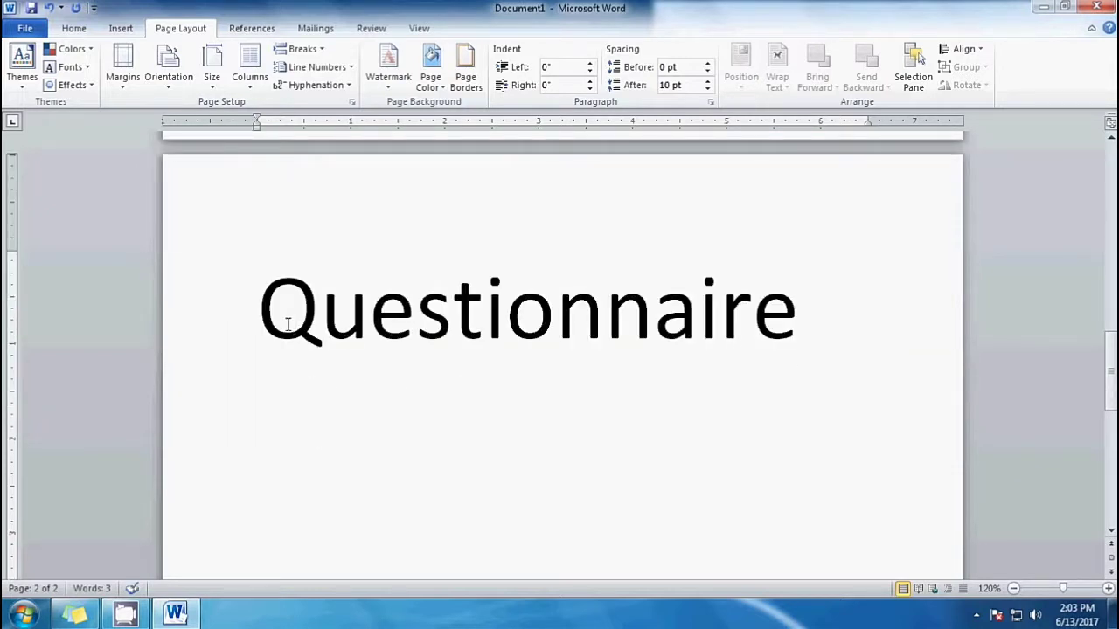
{"action": "key", "text": "alt+Tab"}
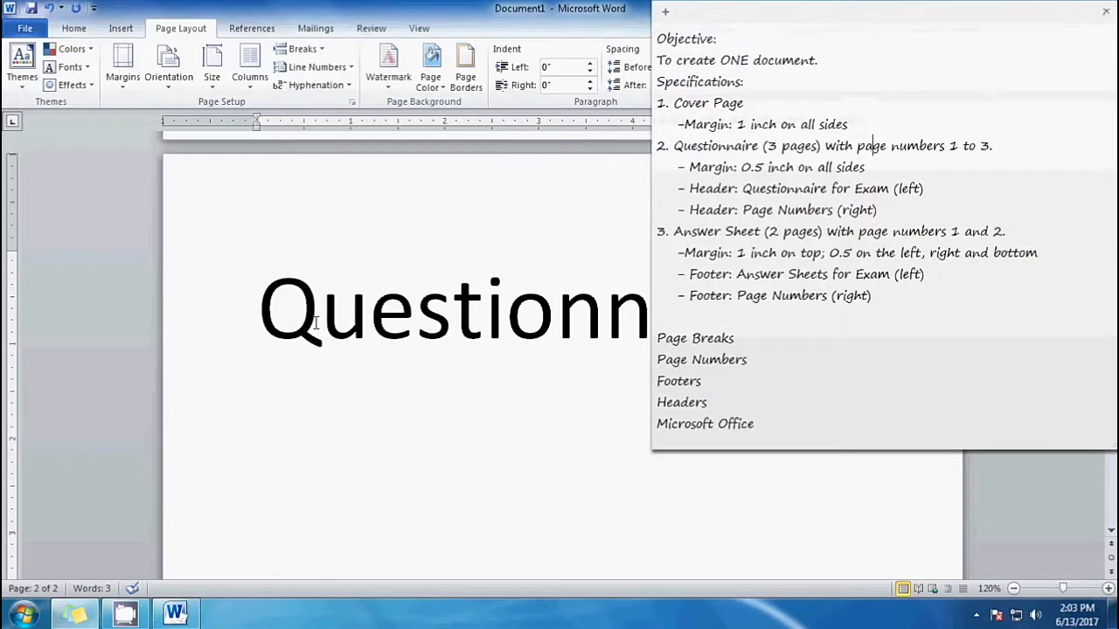
{"action": "left_click_drag", "start_coordinate": [742, 167], "coordinate": [874, 166]}
{"action": "key", "text": "Left"}
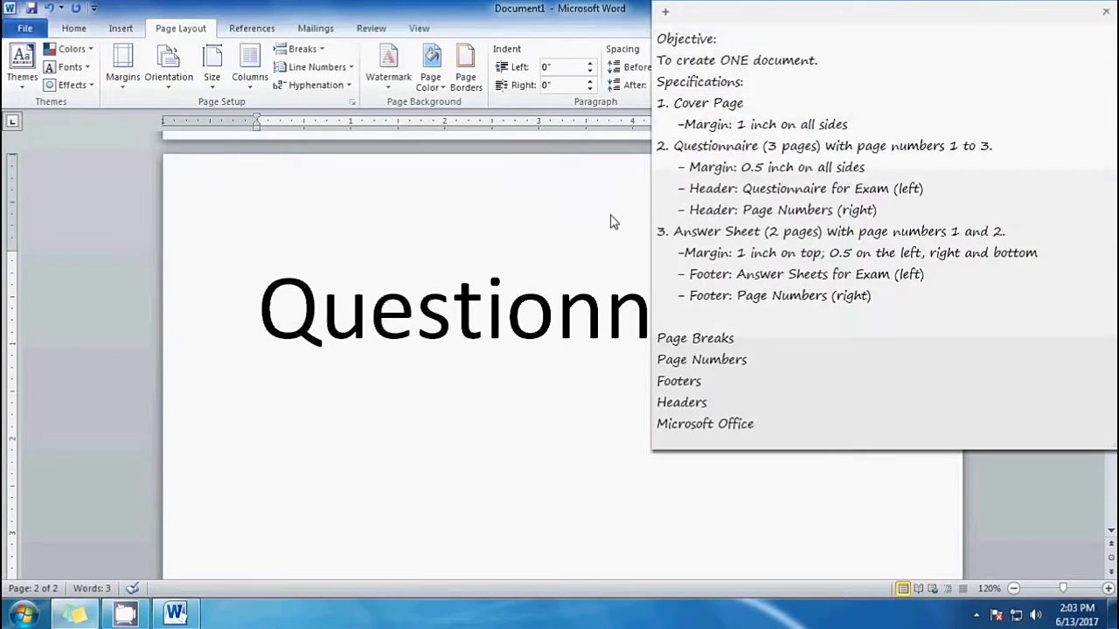
Insert a Next Page section break before 'Questionnaire' and apply Narrow 0.5-inch margins.
{"action": "left_click", "coordinate": [260, 305]}
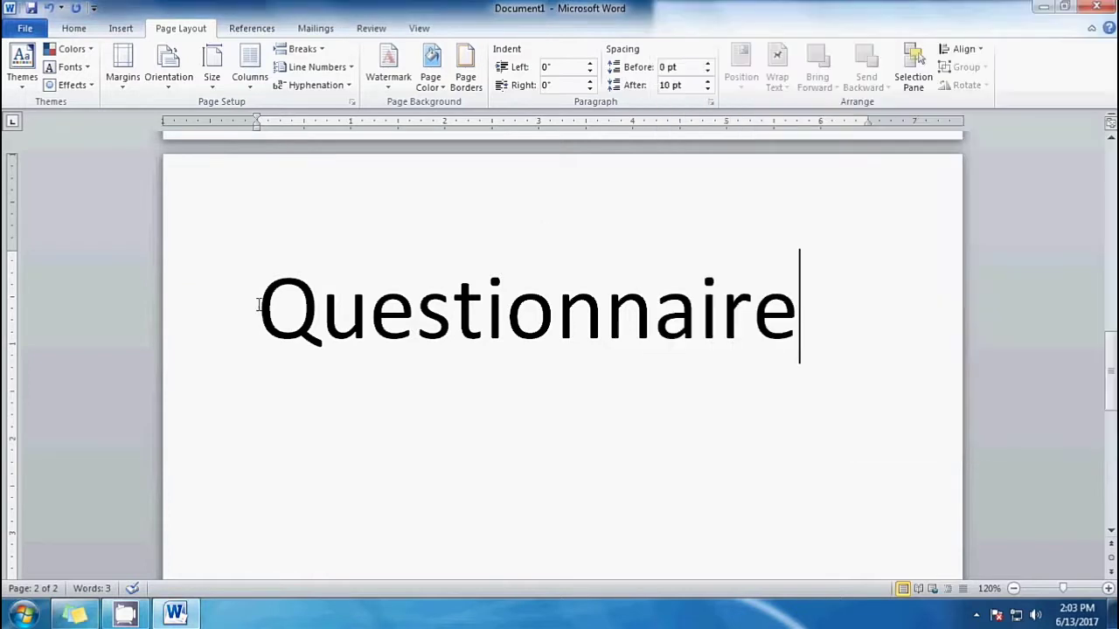
{"action": "left_click", "coordinate": [266, 312]}
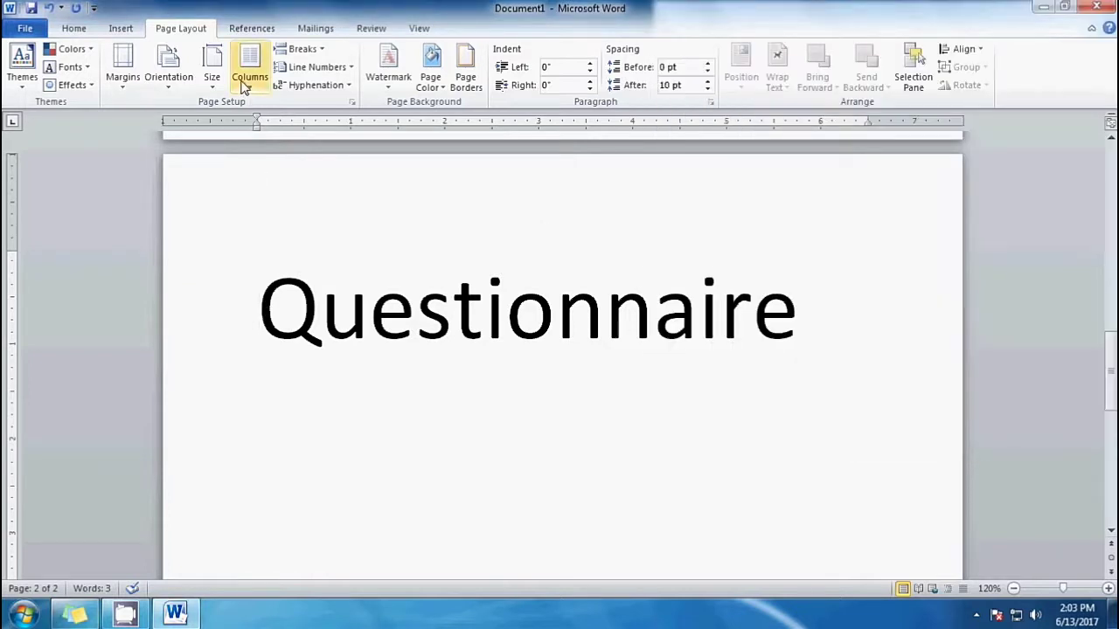
{"action": "left_click", "coordinate": [301, 50]}
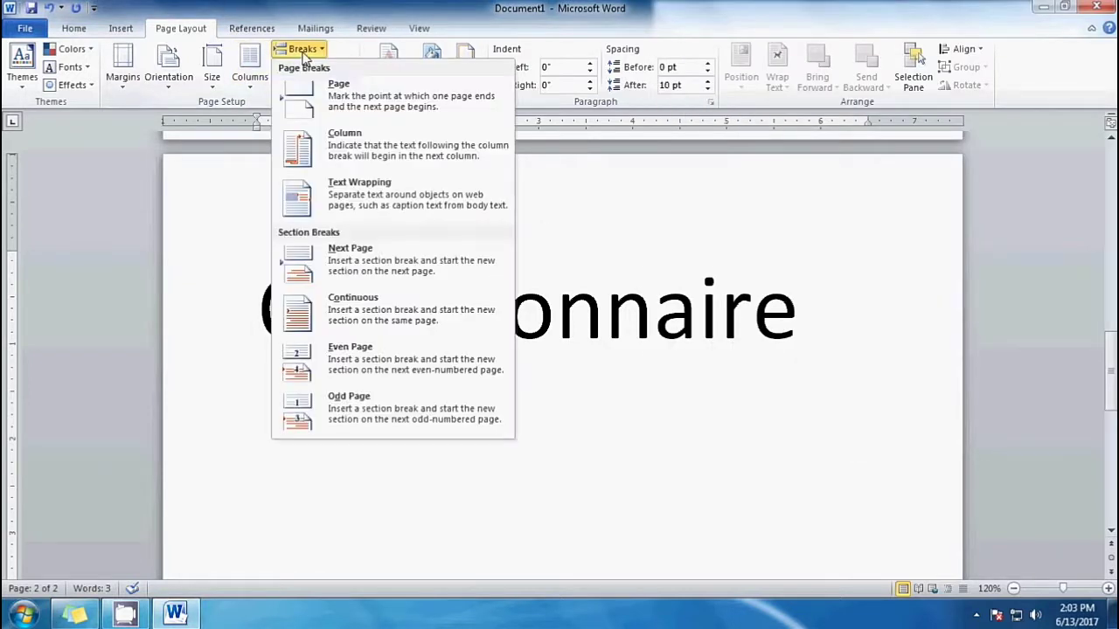
{"action": "left_click", "coordinate": [341, 262]}
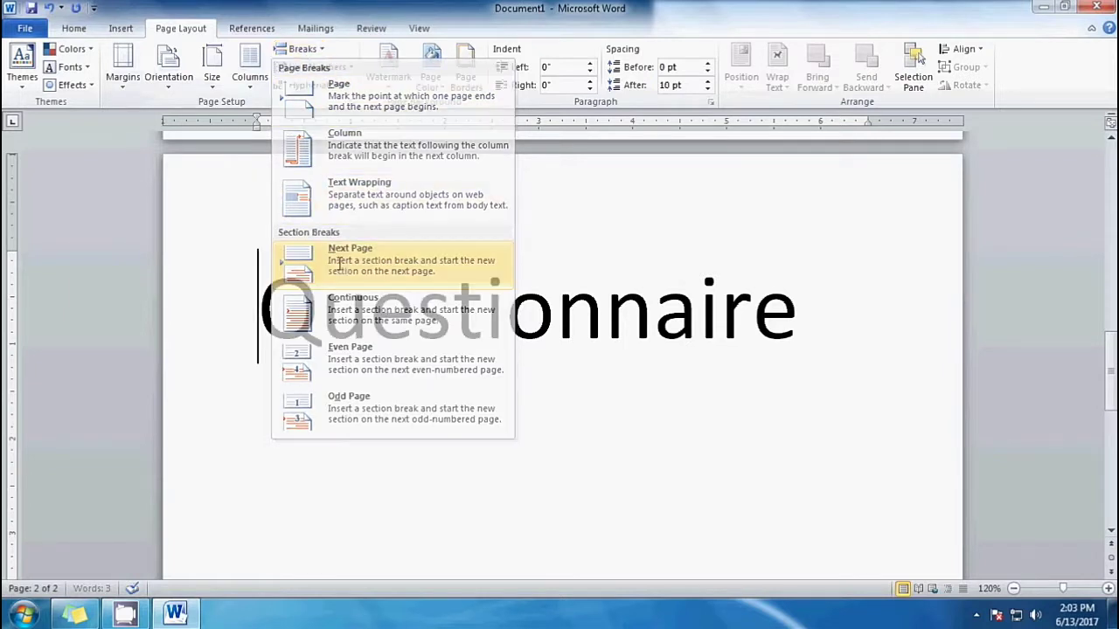
{"action": "left_click", "coordinate": [138, 93]}
{"action": "left_click", "coordinate": [233, 229]}
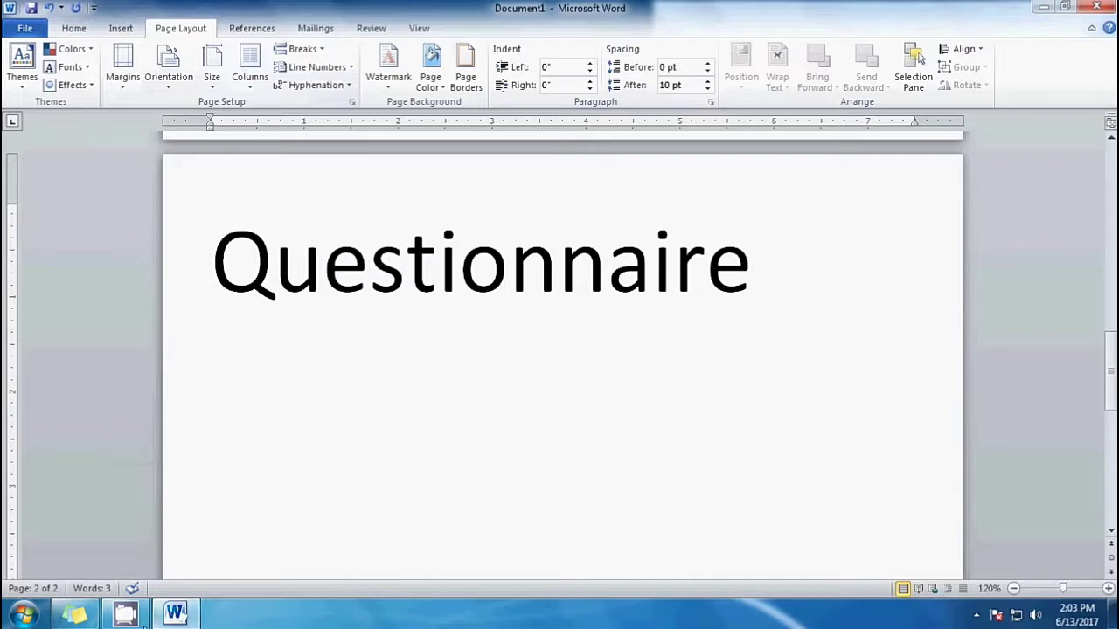
Consult the specifications note again before returning to the document.
{"action": "mouse_move", "coordinate": [83, 617]}
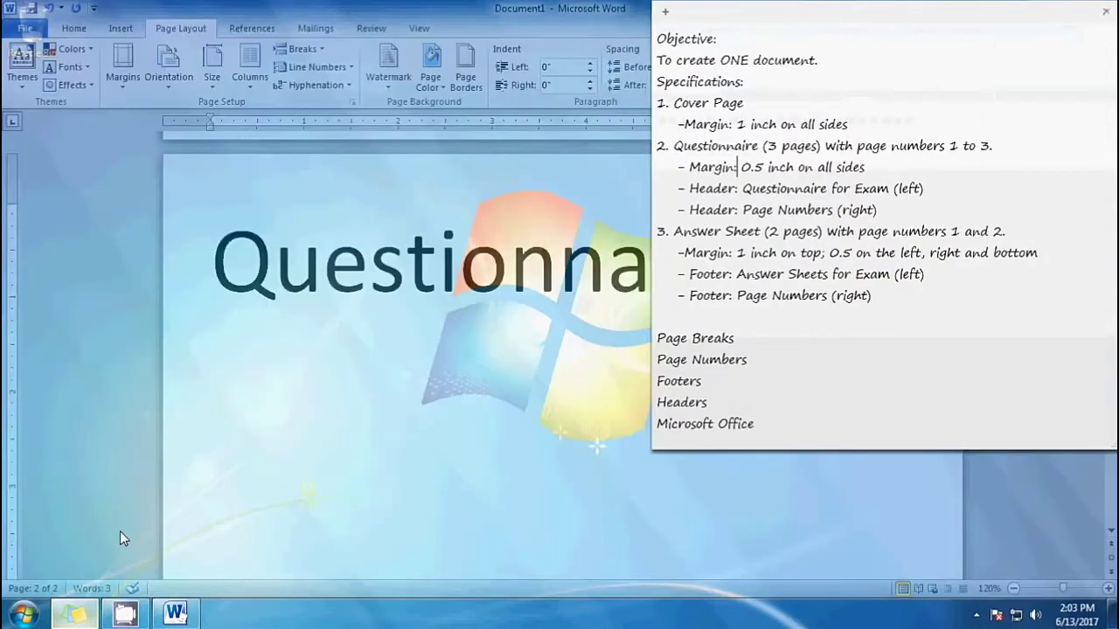
{"action": "left_click", "coordinate": [120, 531]}
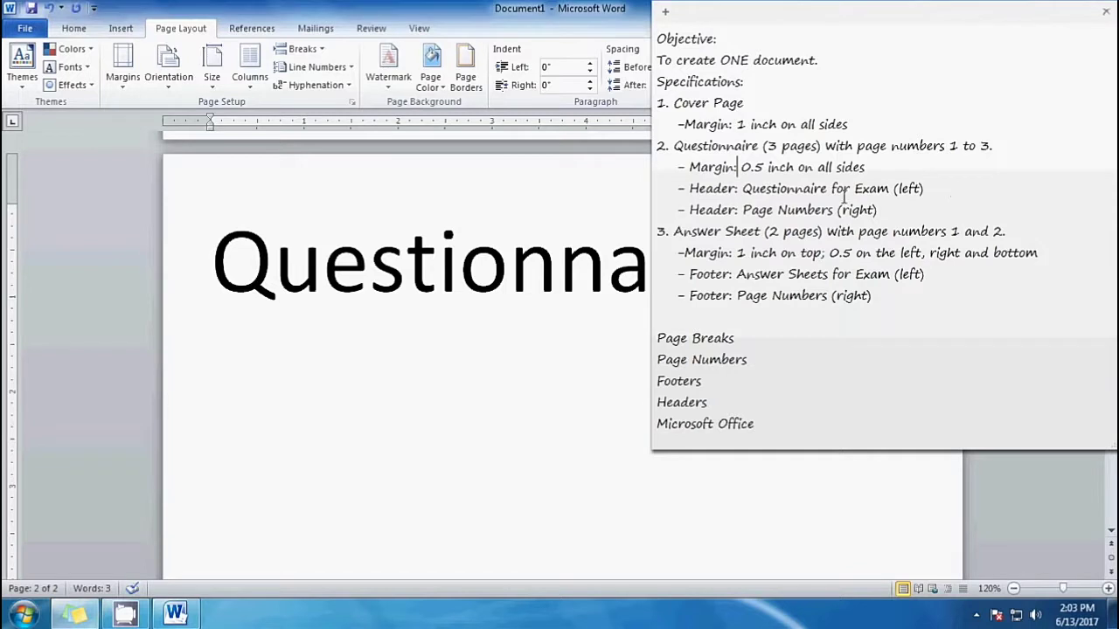
{"action": "left_click", "coordinate": [490, 240]}
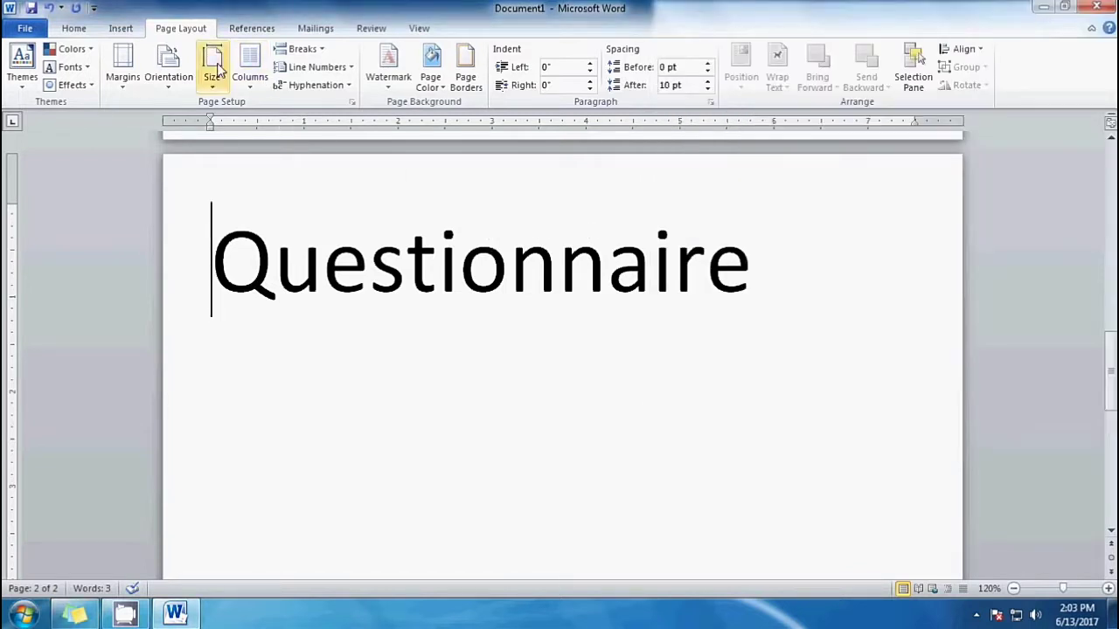
Insert a Blank (Three Columns) header and type 'Questionnaire for Exam' in its left slot.
{"action": "left_click", "coordinate": [124, 30]}
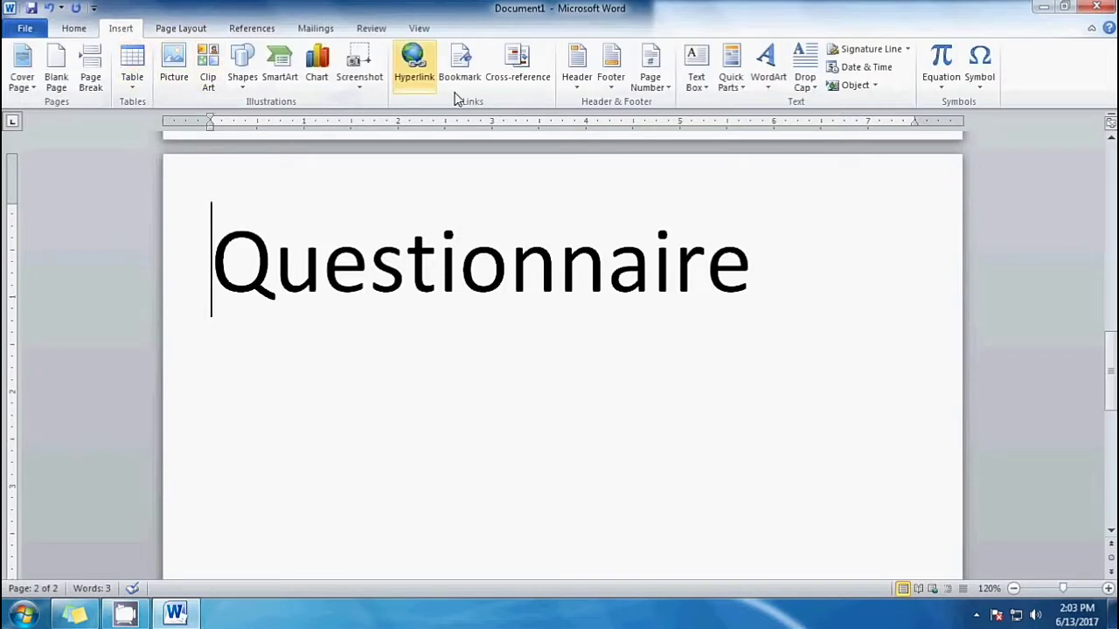
{"action": "left_click", "coordinate": [576, 81]}
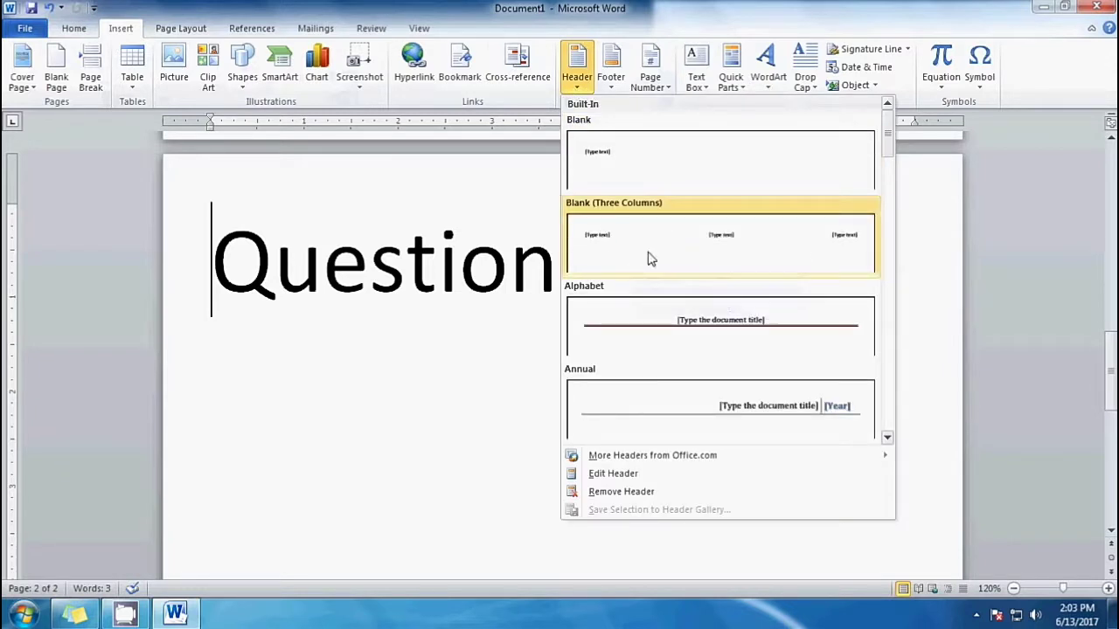
{"action": "left_click", "coordinate": [778, 252]}
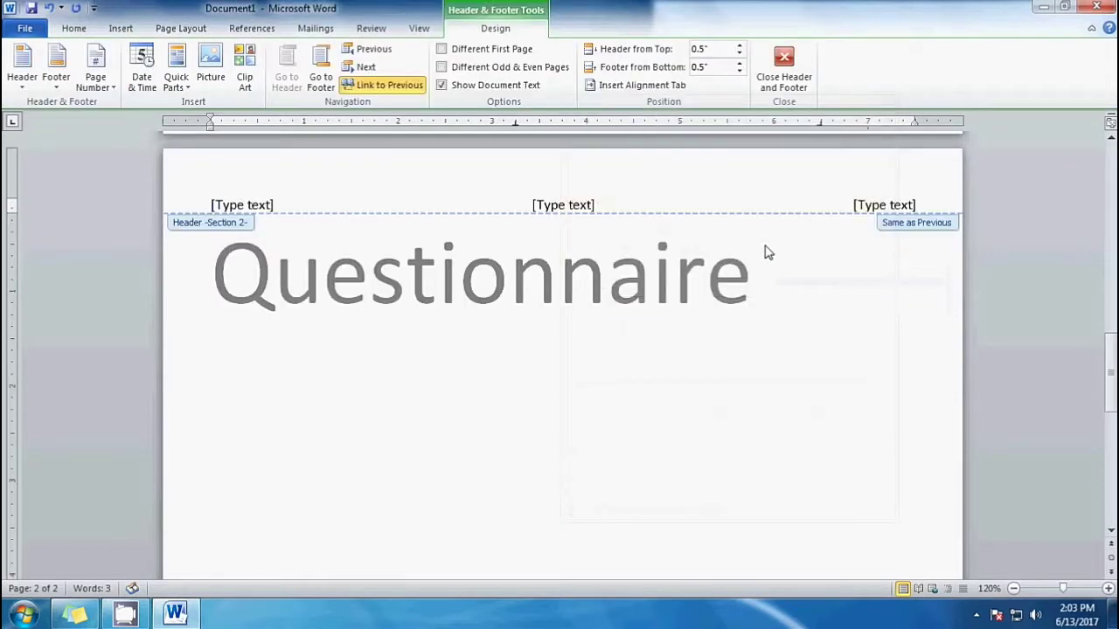
{"action": "left_click", "coordinate": [293, 205]}
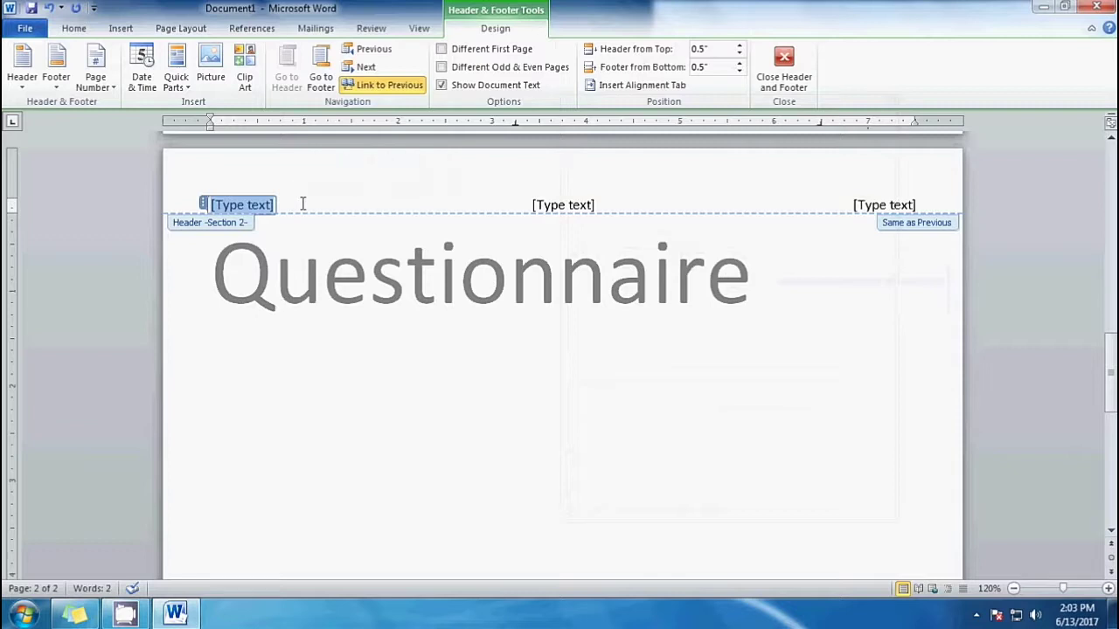
{"action": "type", "text": "Questionnaire"}
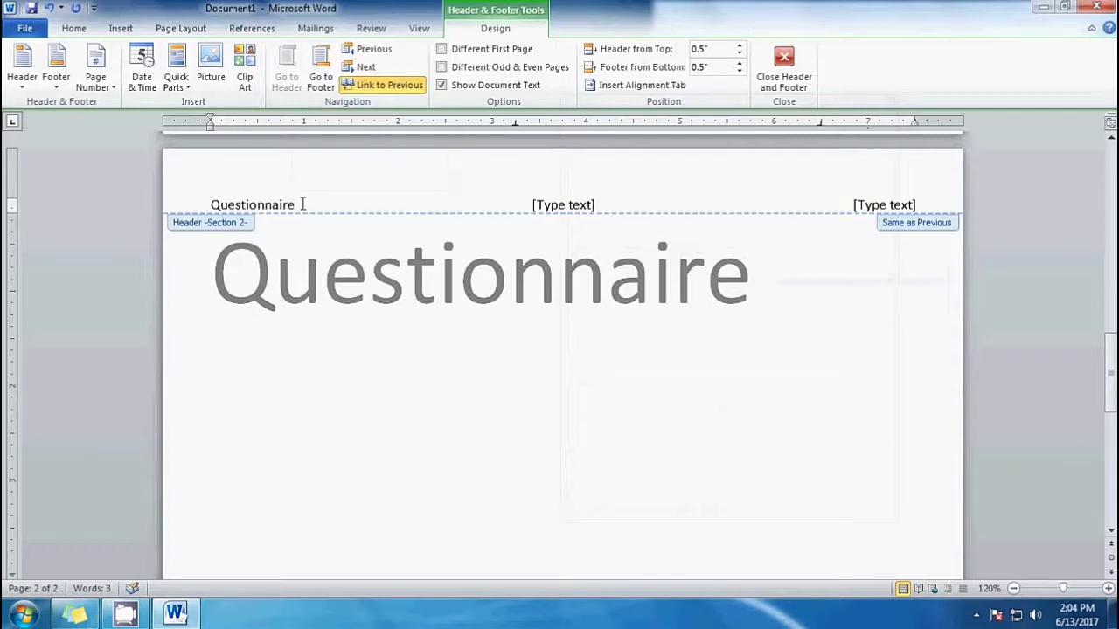
{"action": "type", "text": " for E"}
Delete the centre header slot, put the page number on the right, and close the header.
{"action": "left_click", "coordinate": [616, 205]}
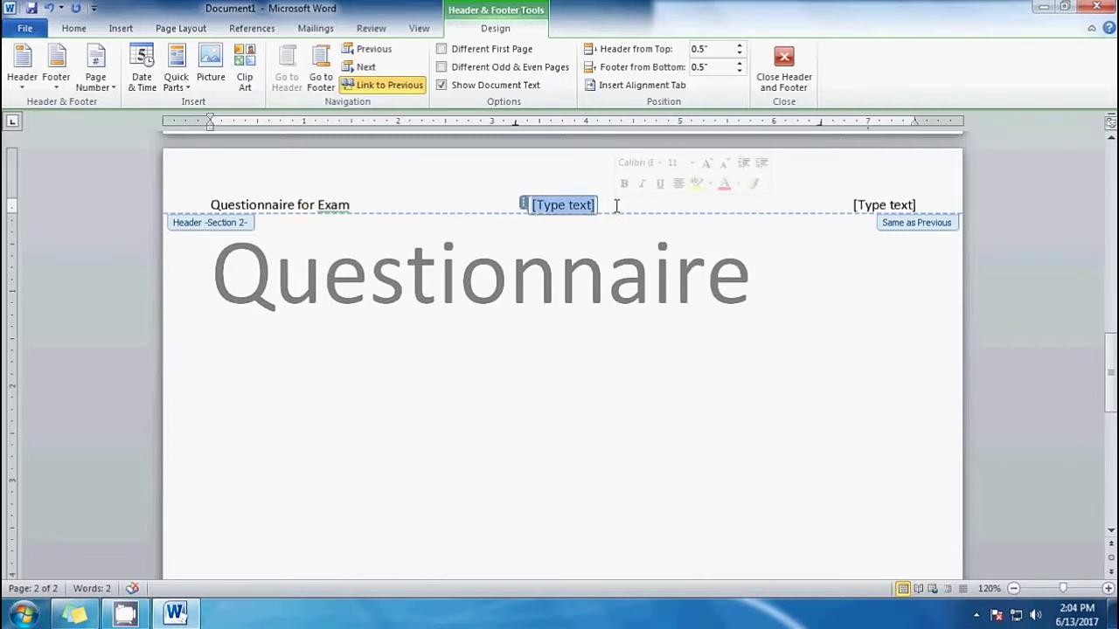
{"action": "key", "text": "Delete"}
{"action": "left_click", "coordinate": [854, 205]}
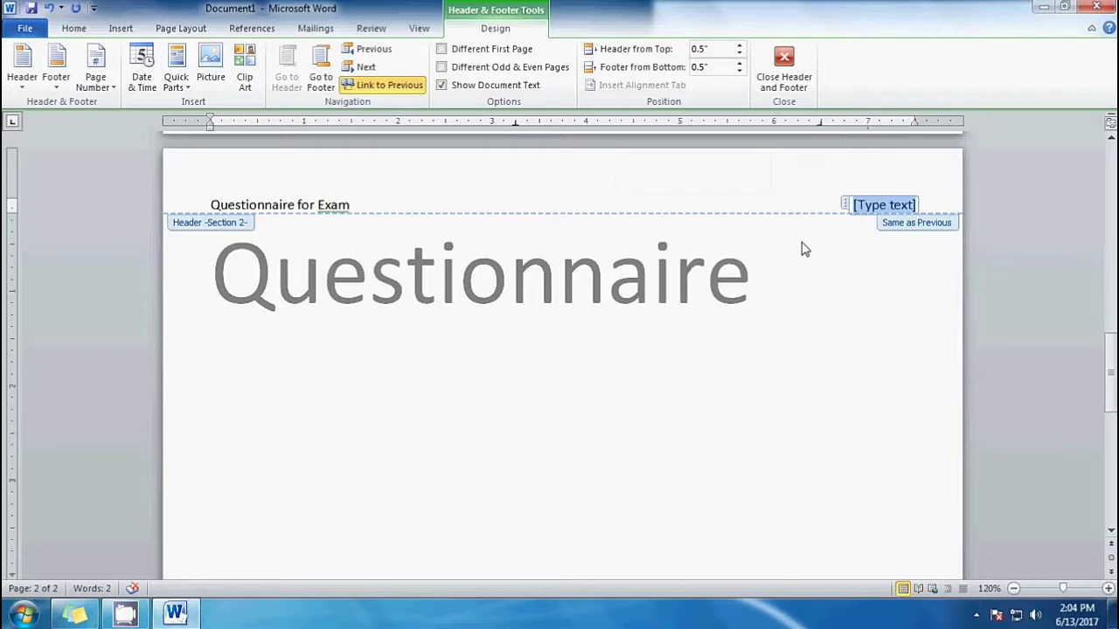
{"action": "type", "text": "2"}
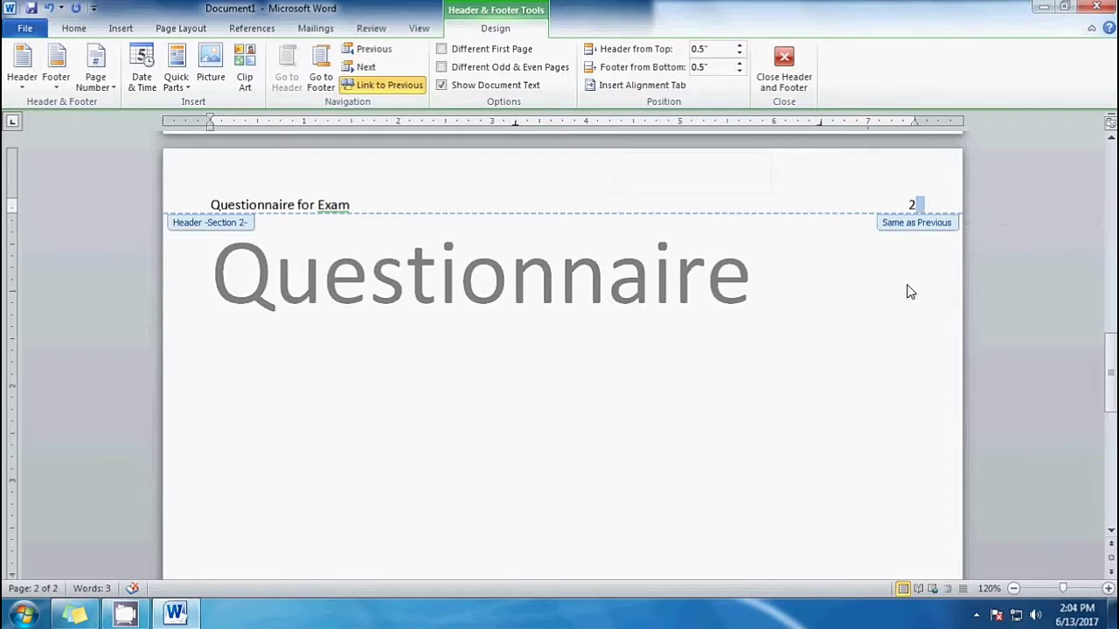
{"action": "double_click", "coordinate": [906, 292]}
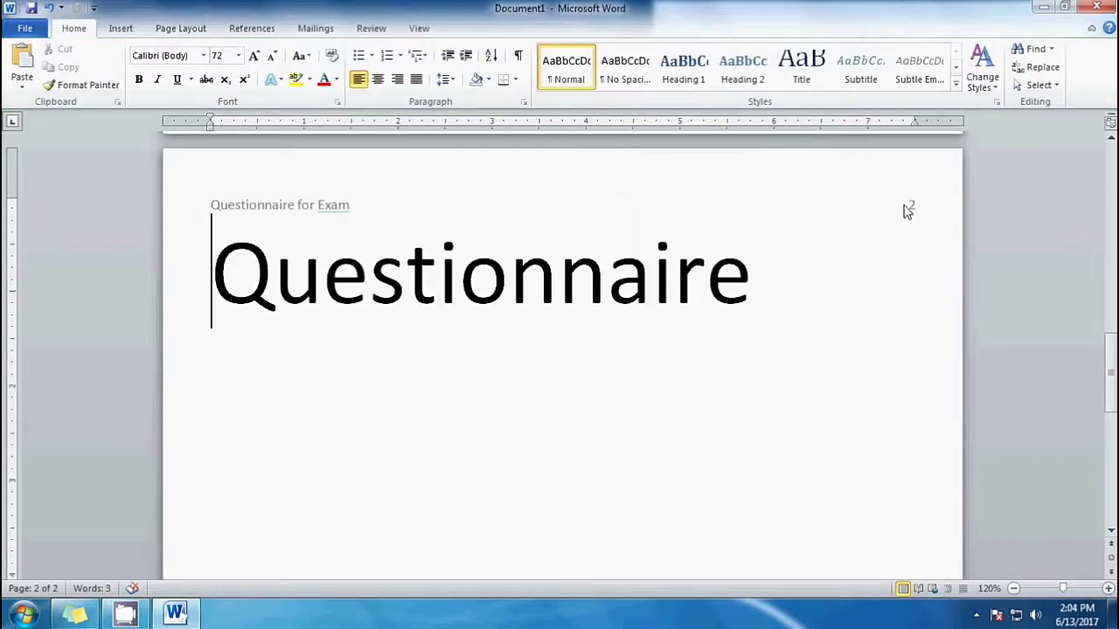
{"action": "scroll", "coordinate": [963, 229], "scroll_direction": "up", "scroll_amount": 2}
{"action": "scroll", "coordinate": [963, 229], "scroll_direction": "up", "scroll_amount": 20}
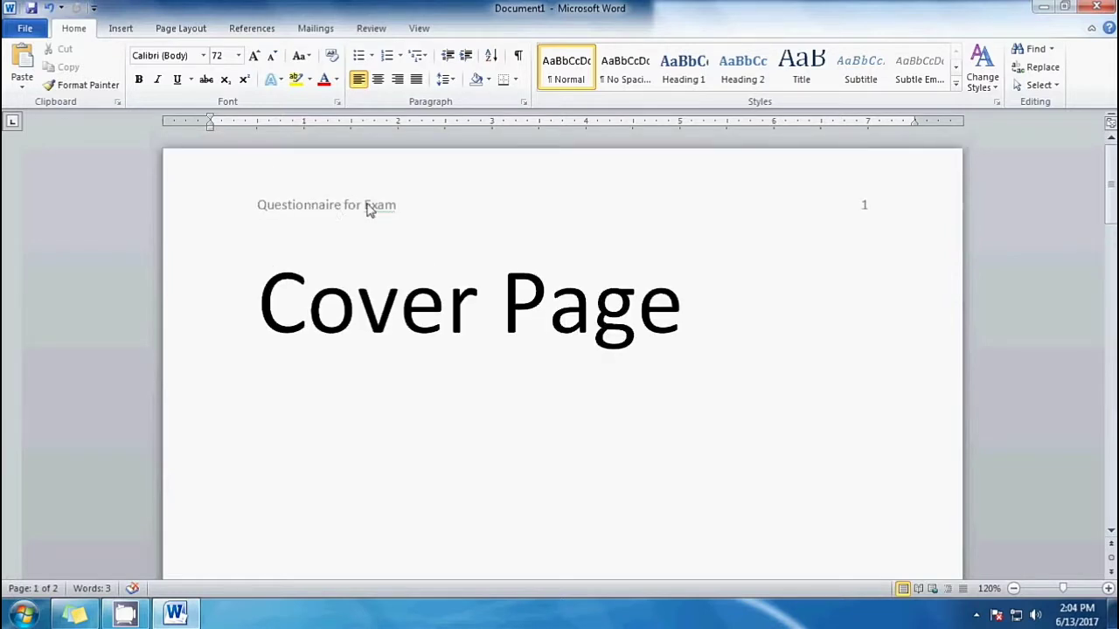
{"action": "scroll", "coordinate": [841, 300], "scroll_direction": "down", "scroll_amount": 8}
{"action": "scroll", "coordinate": [842, 300], "scroll_direction": "down", "scroll_amount": 9}
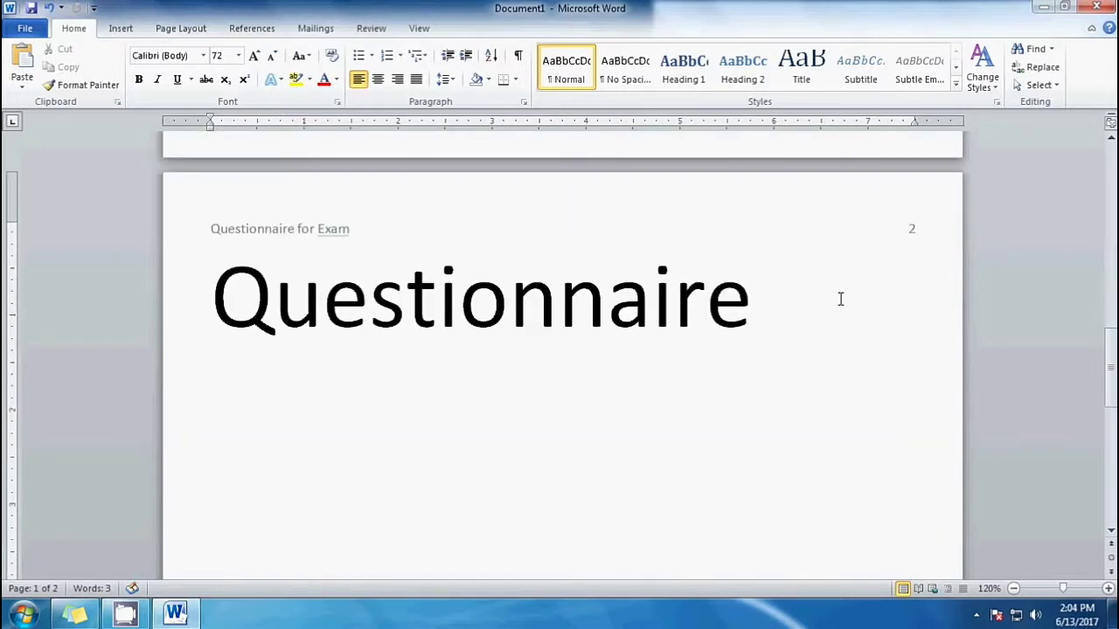
Open the page 2 header and turn off Link to Previous.
{"action": "left_click", "coordinate": [209, 236]}
{"action": "double_click", "coordinate": [240, 236]}
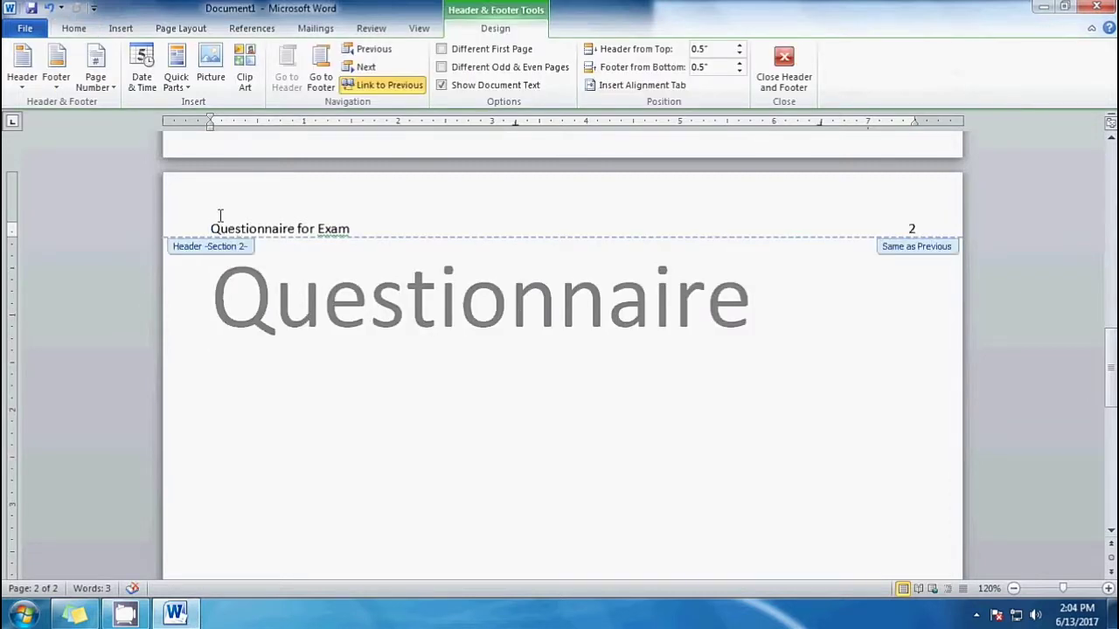
{"action": "left_click", "coordinate": [391, 91]}
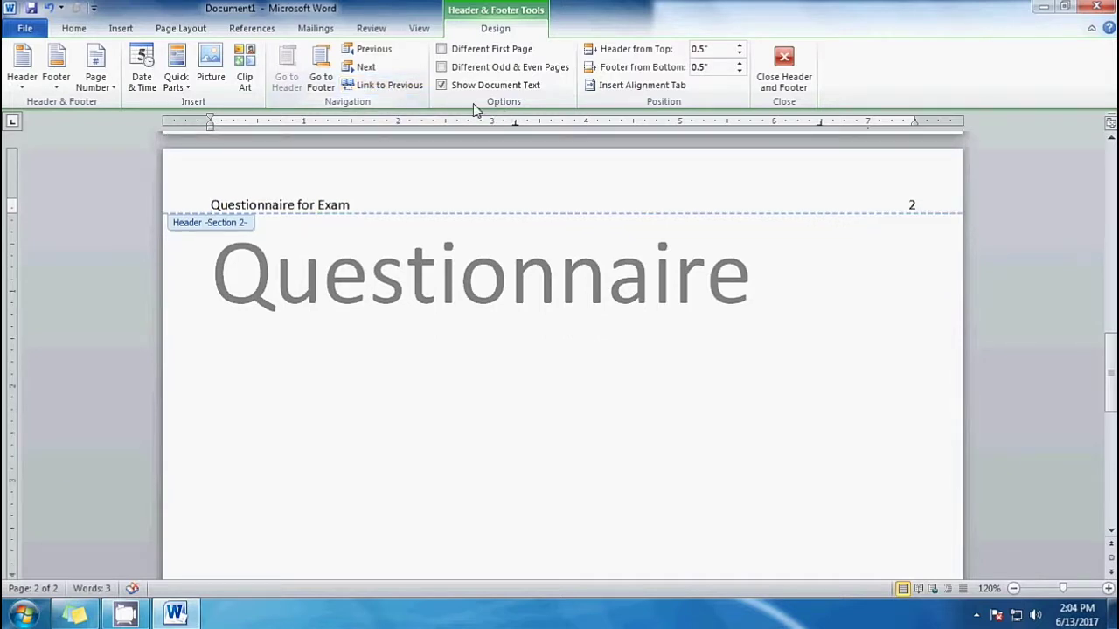
{"action": "left_click", "coordinate": [471, 192]}
Delete the cover page's header text, leaving page 2's header intact.
{"action": "scroll", "coordinate": [505, 192], "scroll_direction": "up", "scroll_amount": 15}
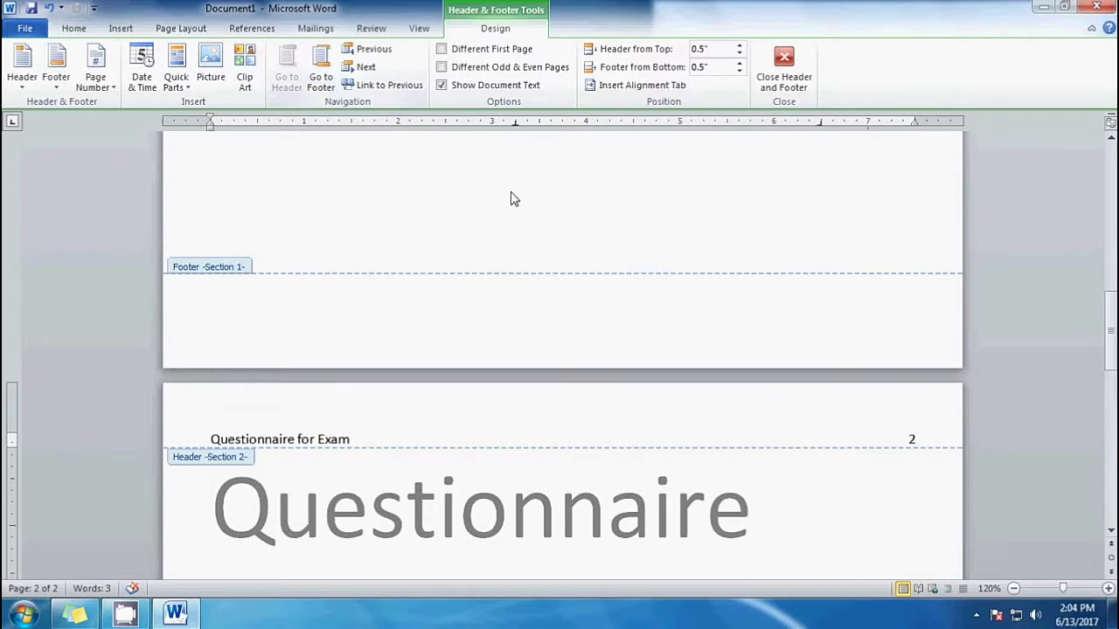
{"action": "left_click_drag", "start_coordinate": [872, 205], "coordinate": [253, 205]}
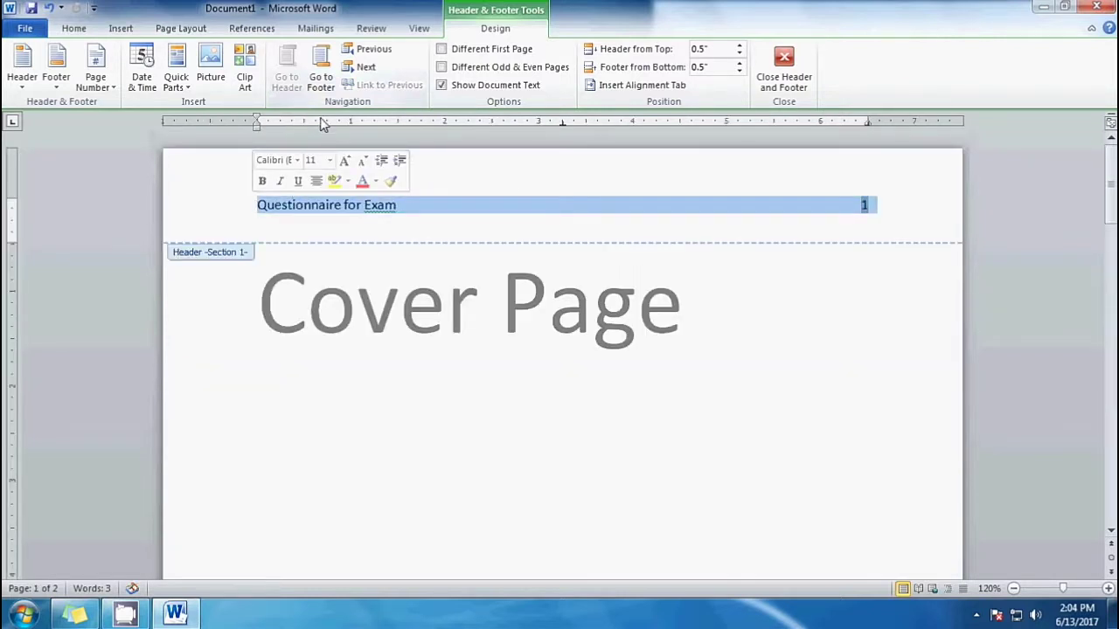
{"action": "key", "text": "Delete"}
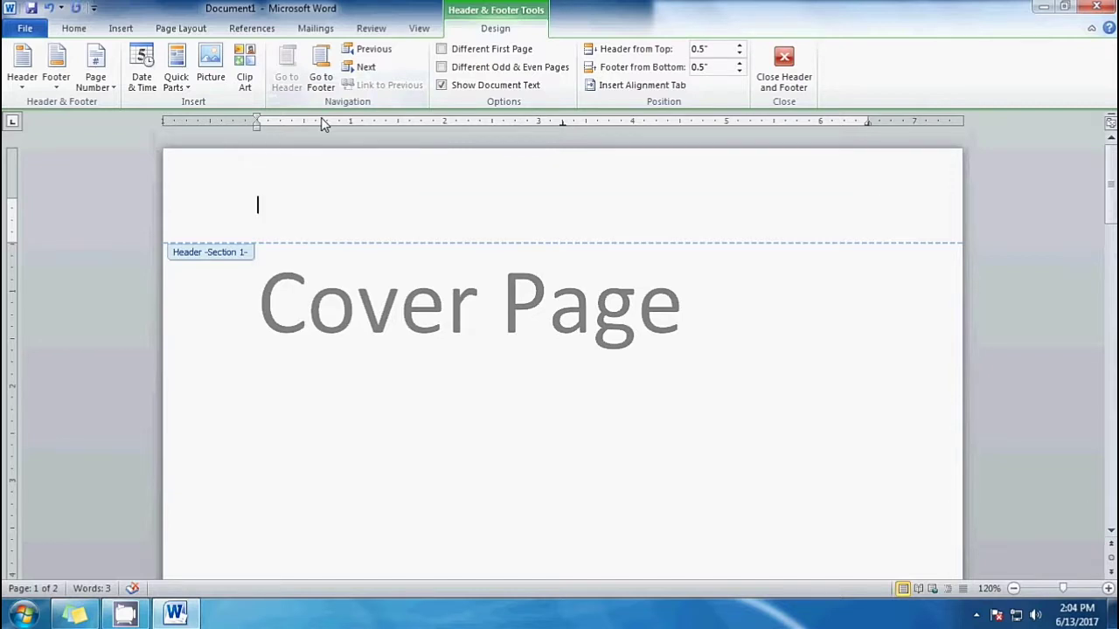
{"action": "scroll", "coordinate": [662, 332], "scroll_direction": "down", "scroll_amount": 15}
{"action": "scroll", "coordinate": [661, 332], "scroll_direction": "down", "scroll_amount": 3}
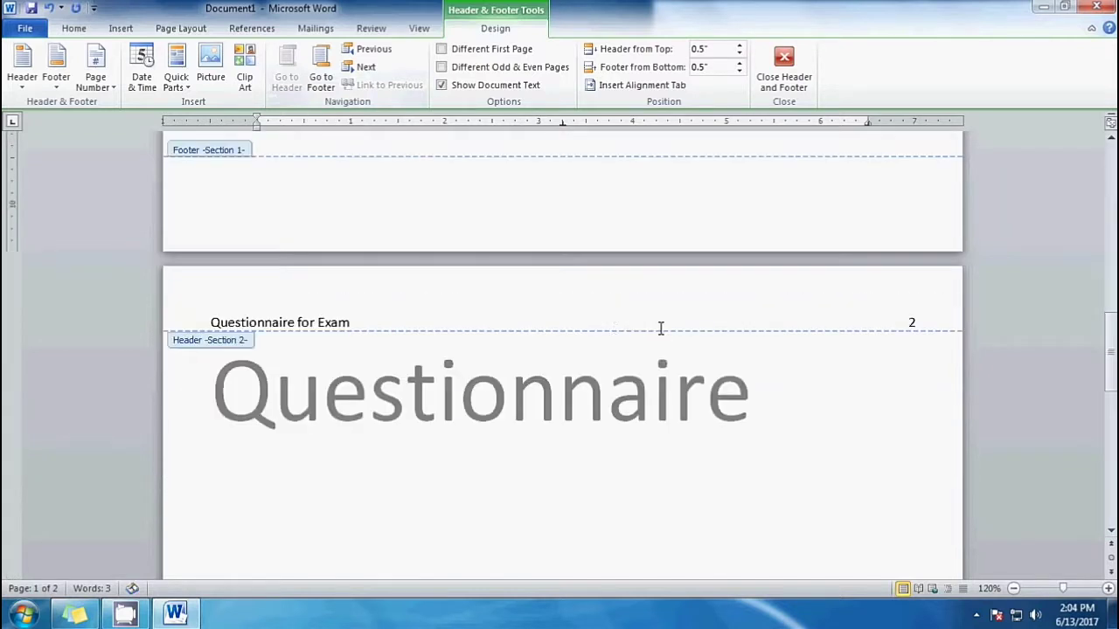
{"action": "left_click", "coordinate": [529, 313]}
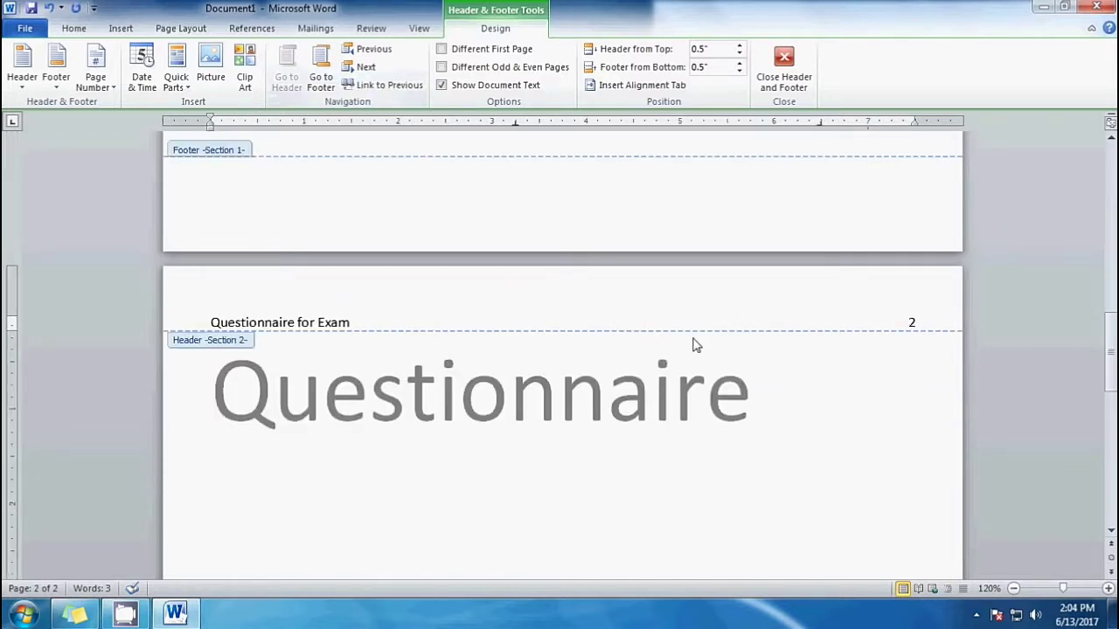
Format the header page number to start at 1 for the Questionnaire section, then close the header.
{"action": "left_click", "coordinate": [914, 322]}
{"action": "double_click", "coordinate": [913, 322]}
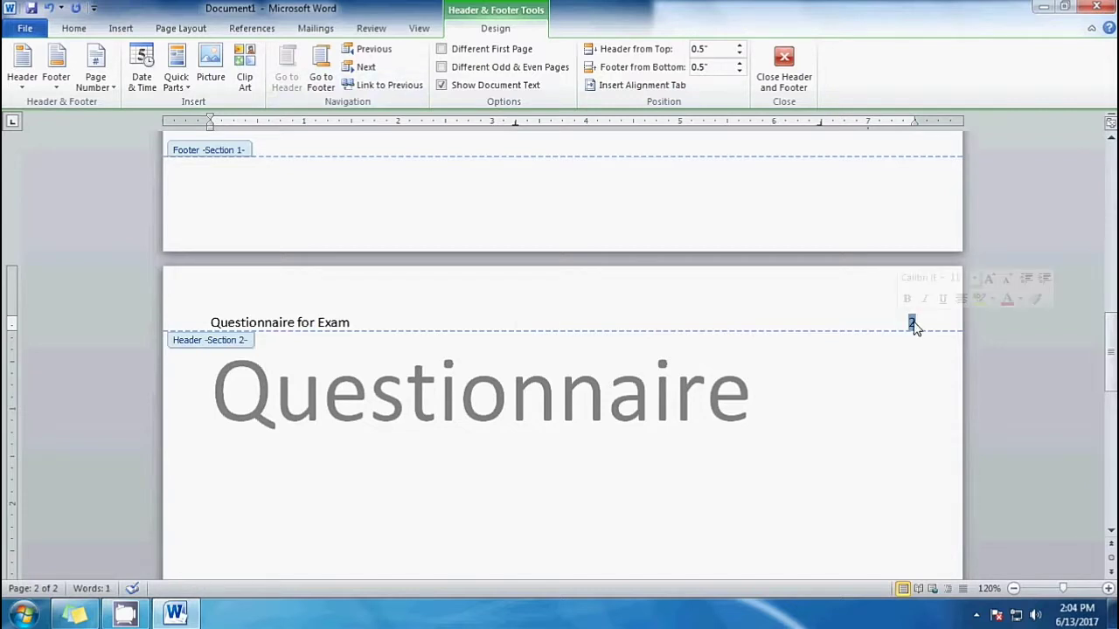
{"action": "right_click", "coordinate": [914, 325]}
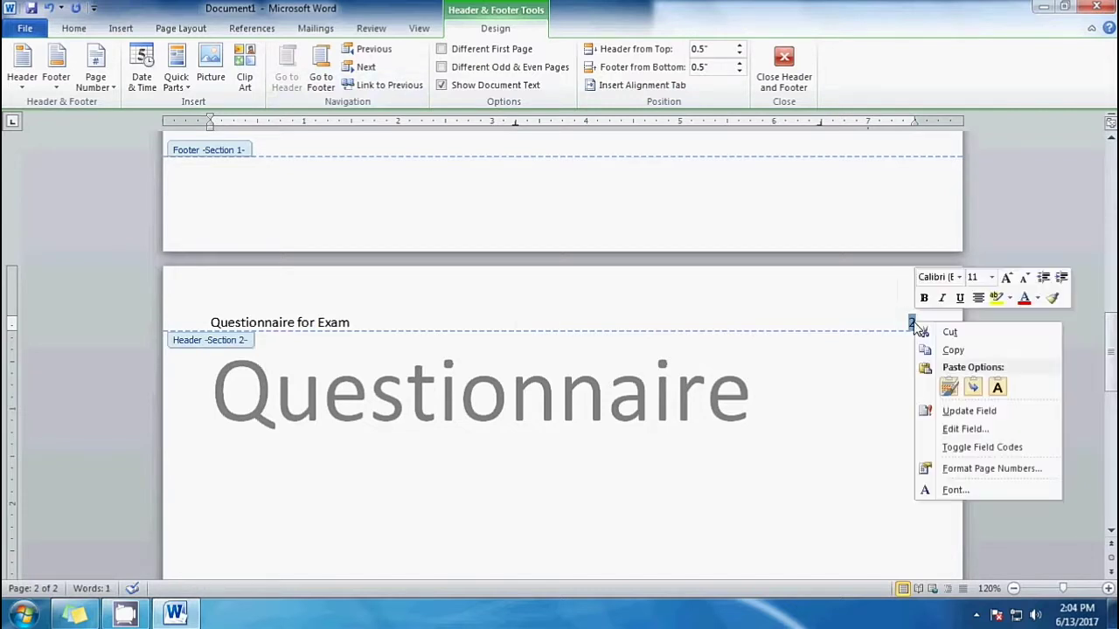
{"action": "left_click", "coordinate": [959, 469]}
{"action": "left_click", "coordinate": [503, 354]}
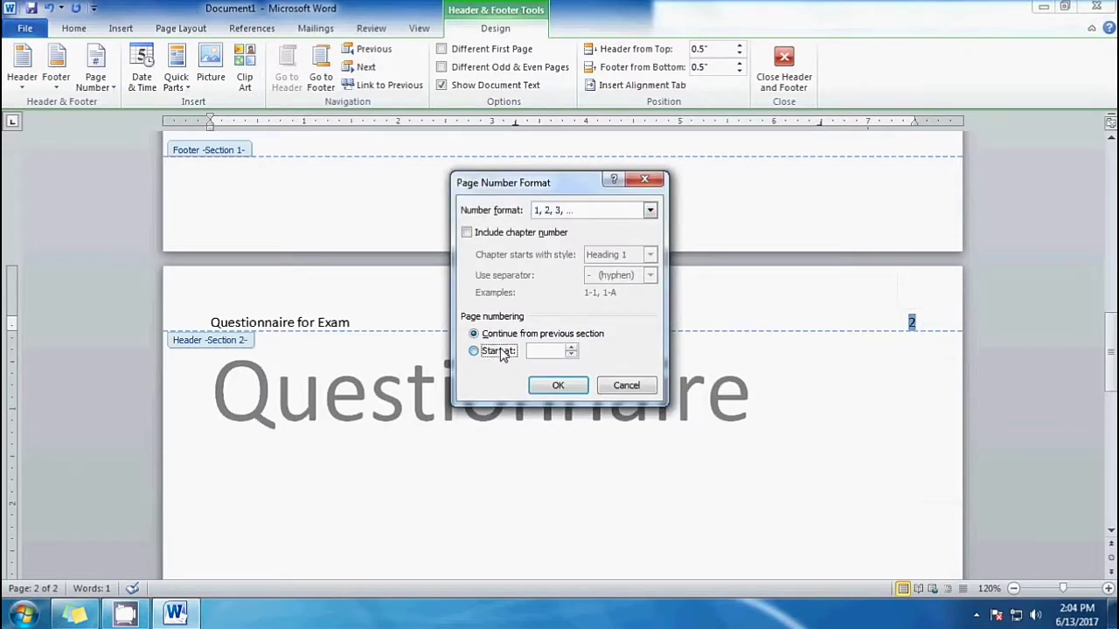
{"action": "left_click", "coordinate": [559, 387]}
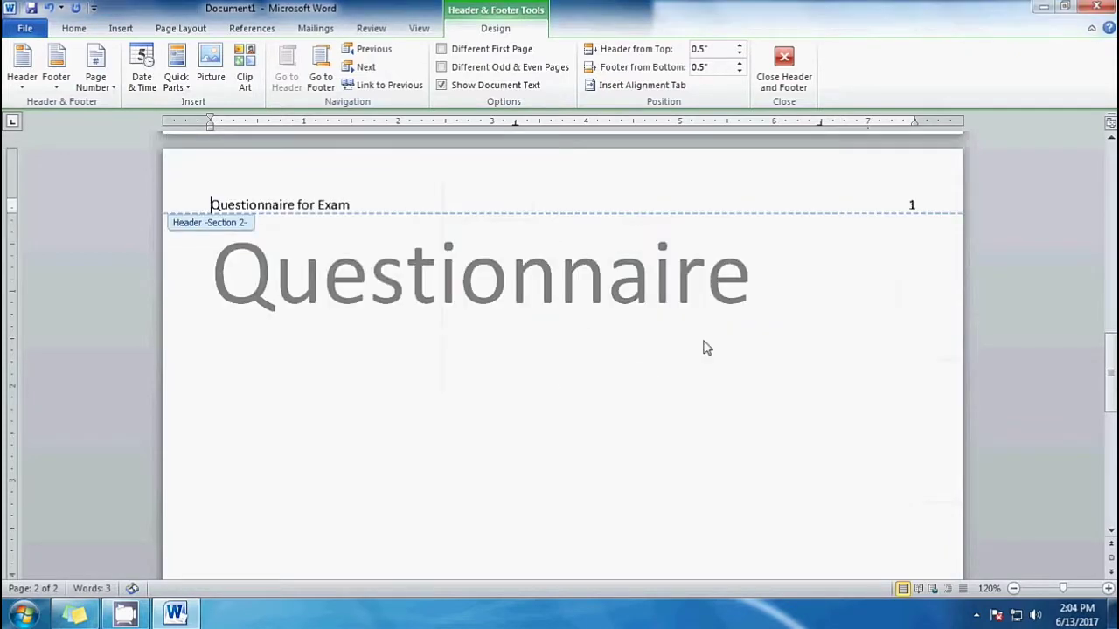
{"action": "double_click", "coordinate": [859, 290]}
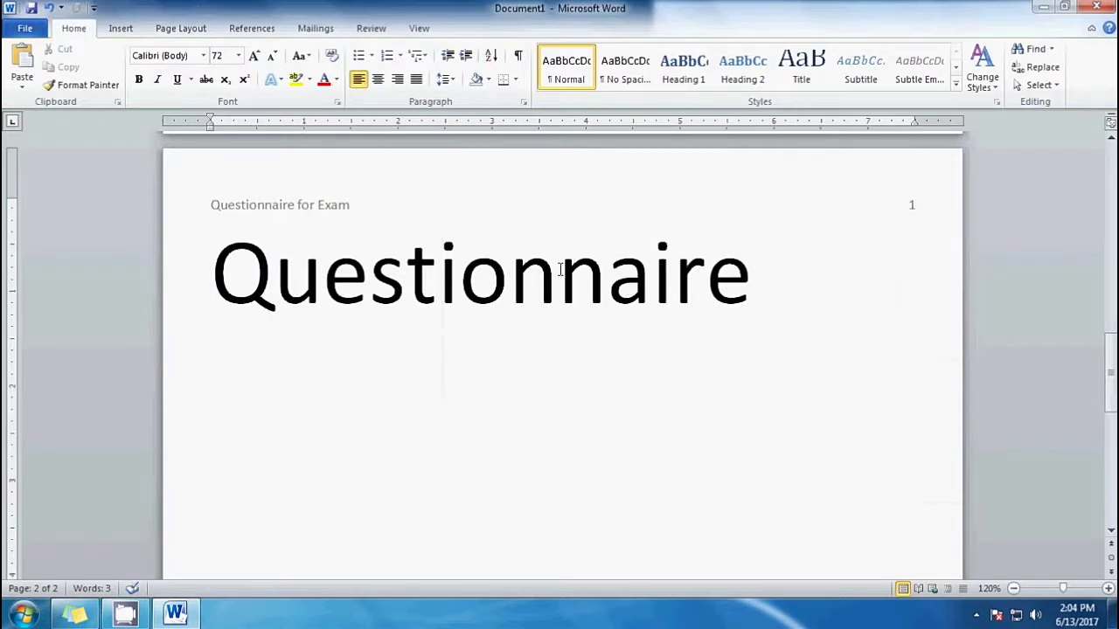
Add blank lines after 'Questionnaire' to reach a new page and type 'Answer Sheets'.
{"action": "left_click", "coordinate": [809, 286]}
{"action": "key", "text": "Return"}
{"action": "key", "text": "Return"}
{"action": "key", "text": "Return"}
{"action": "key", "text": "Return"}
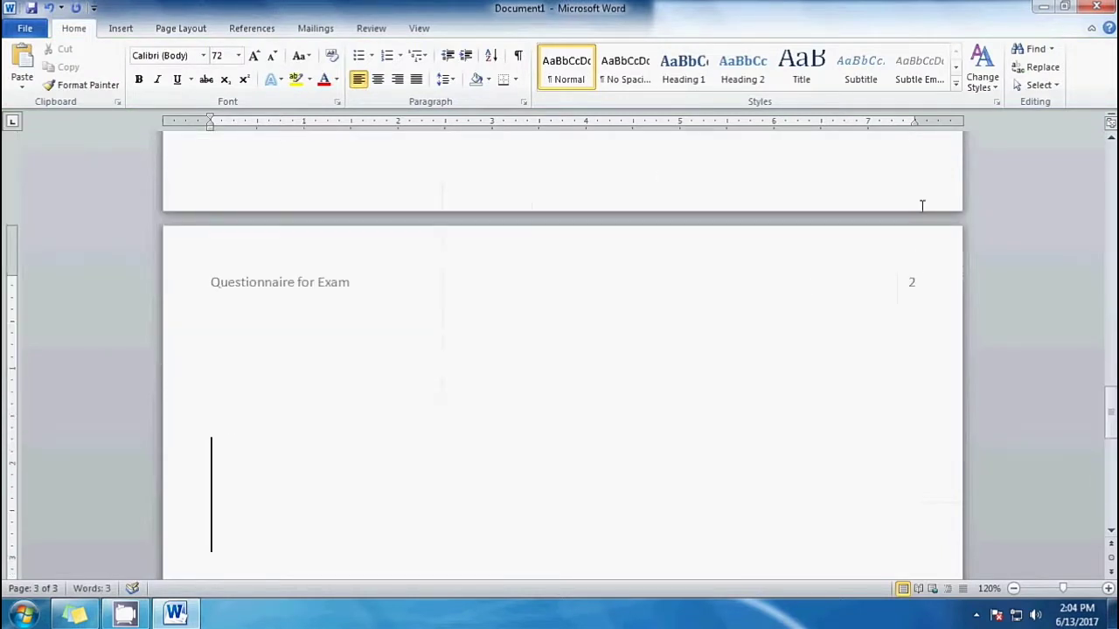
{"action": "key", "text": "Return"}
{"action": "key", "text": "Return"}
{"action": "key", "text": "Return"}
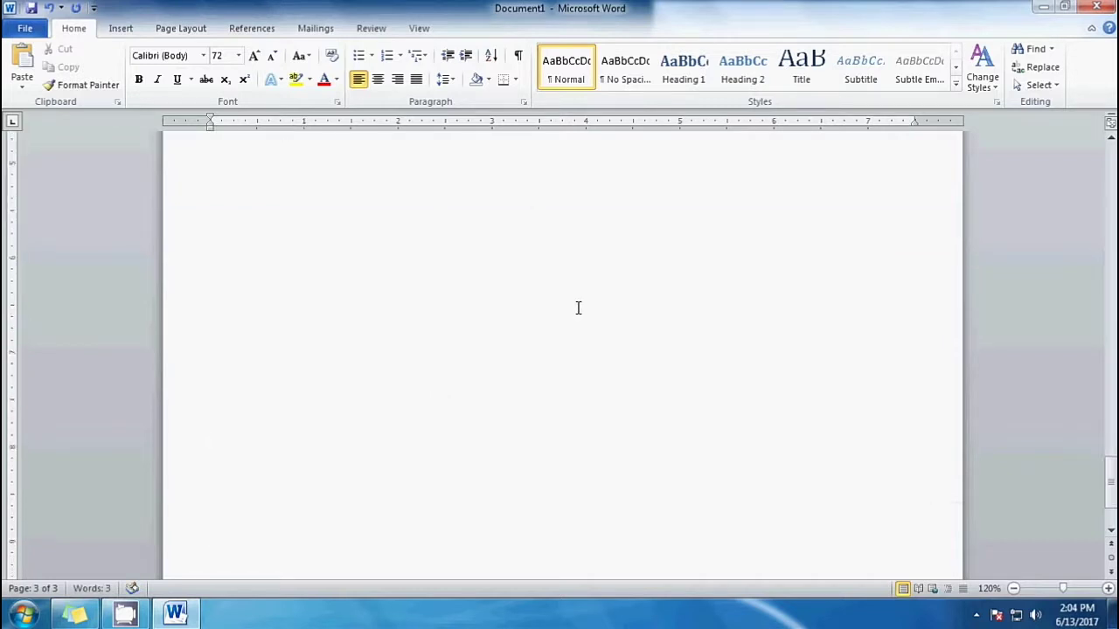
{"action": "key", "text": "Return"}
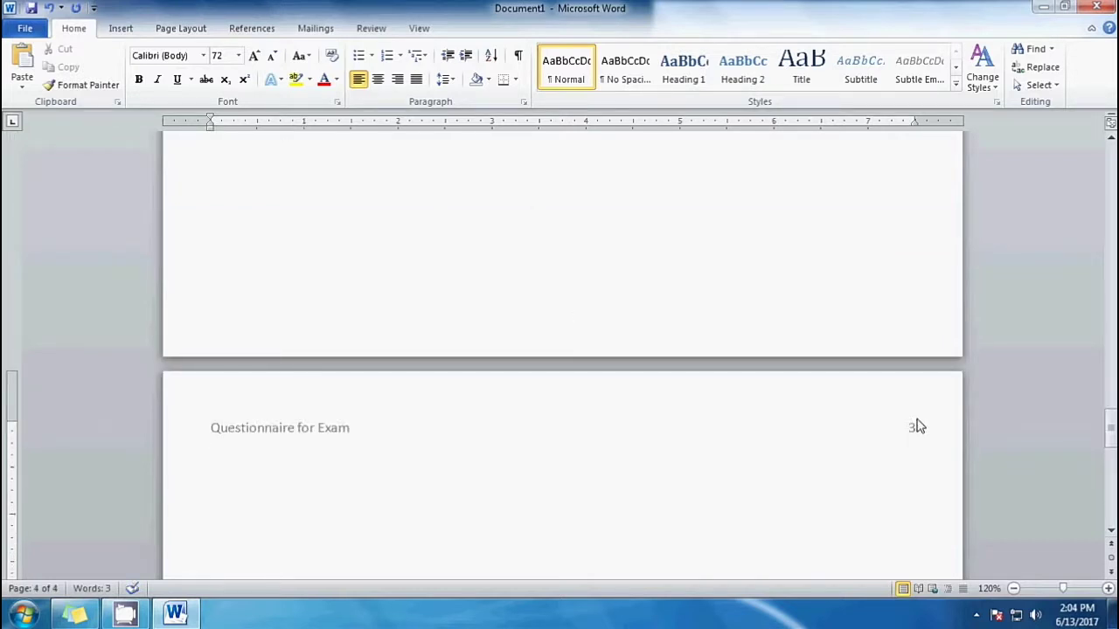
{"action": "scroll", "coordinate": [874, 420], "scroll_direction": "down", "scroll_amount": 5}
{"action": "scroll", "coordinate": [828, 398], "scroll_direction": "down", "scroll_amount": 10}
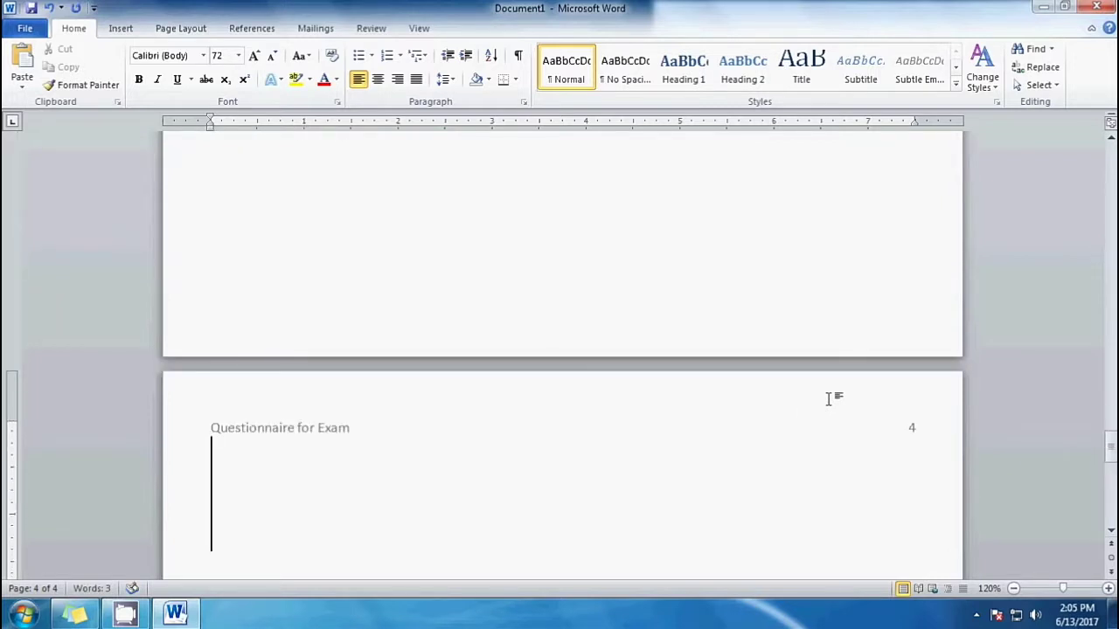
{"action": "type", "text": "A"}
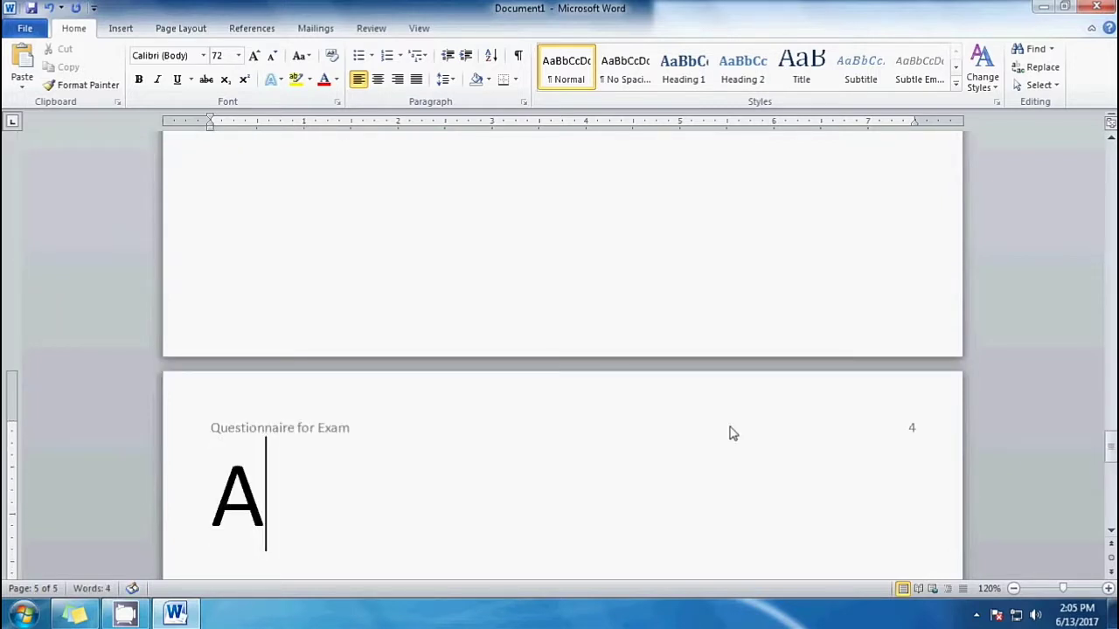
{"action": "type", "text": "nswer"}
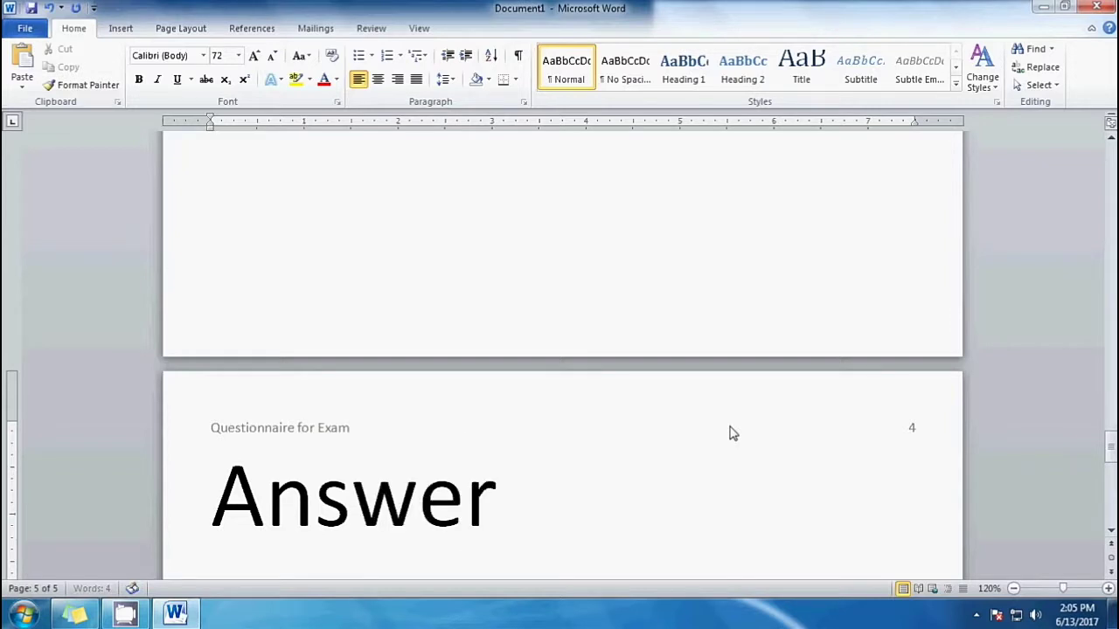
{"action": "type", "text": " Sheets"}
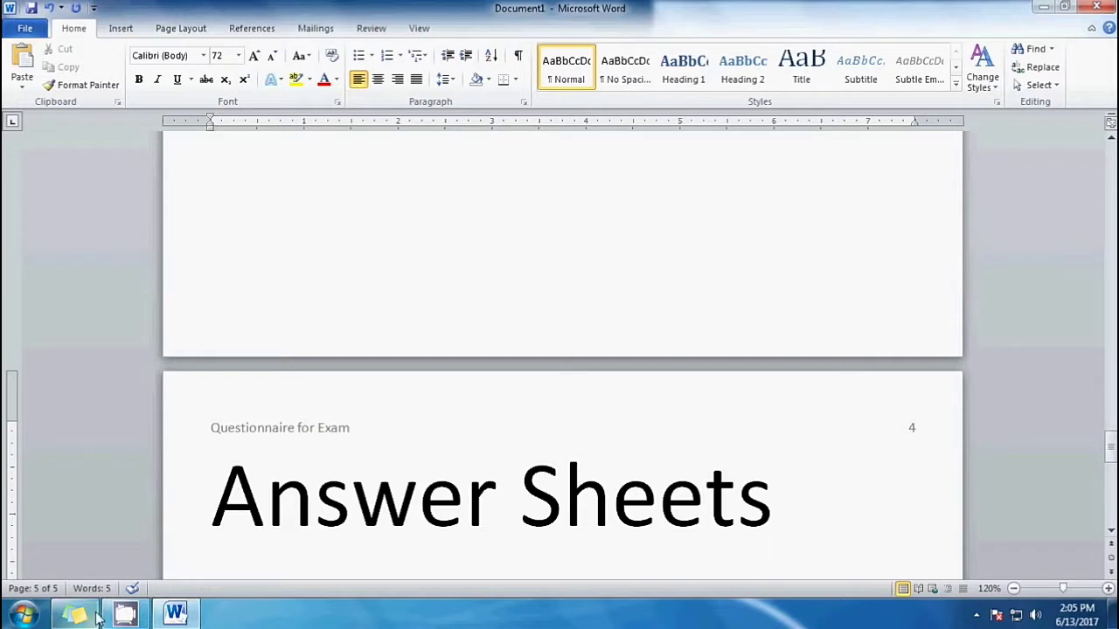
{"action": "left_click", "coordinate": [125, 615]}
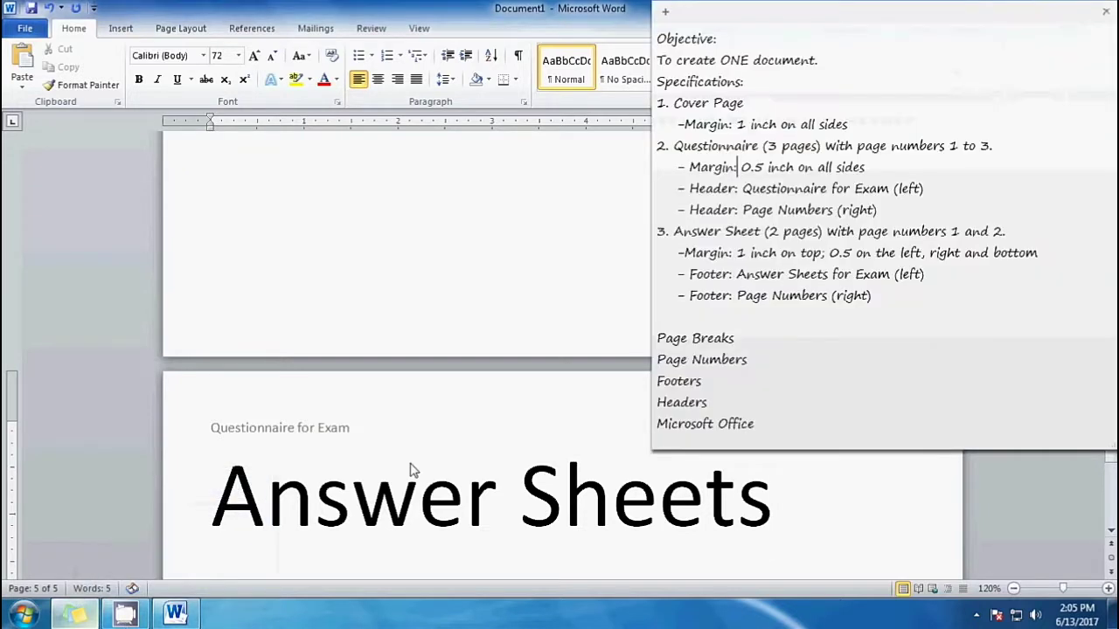
{"action": "left_click_drag", "start_coordinate": [688, 254], "coordinate": [1046, 258]}
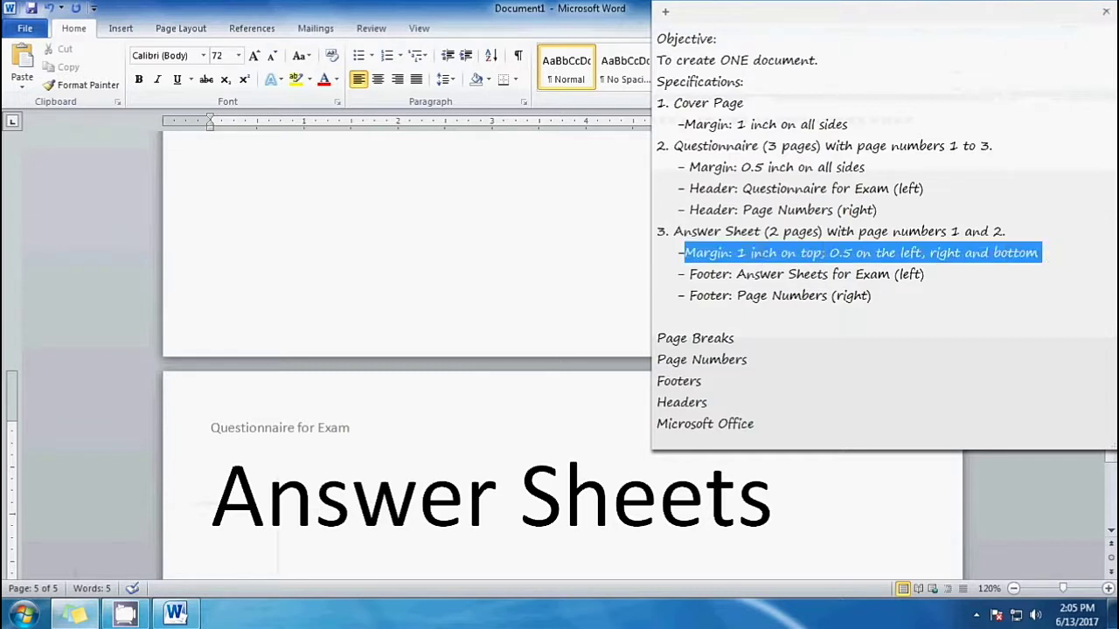
{"action": "left_click", "coordinate": [785, 488]}
{"action": "left_click", "coordinate": [215, 498]}
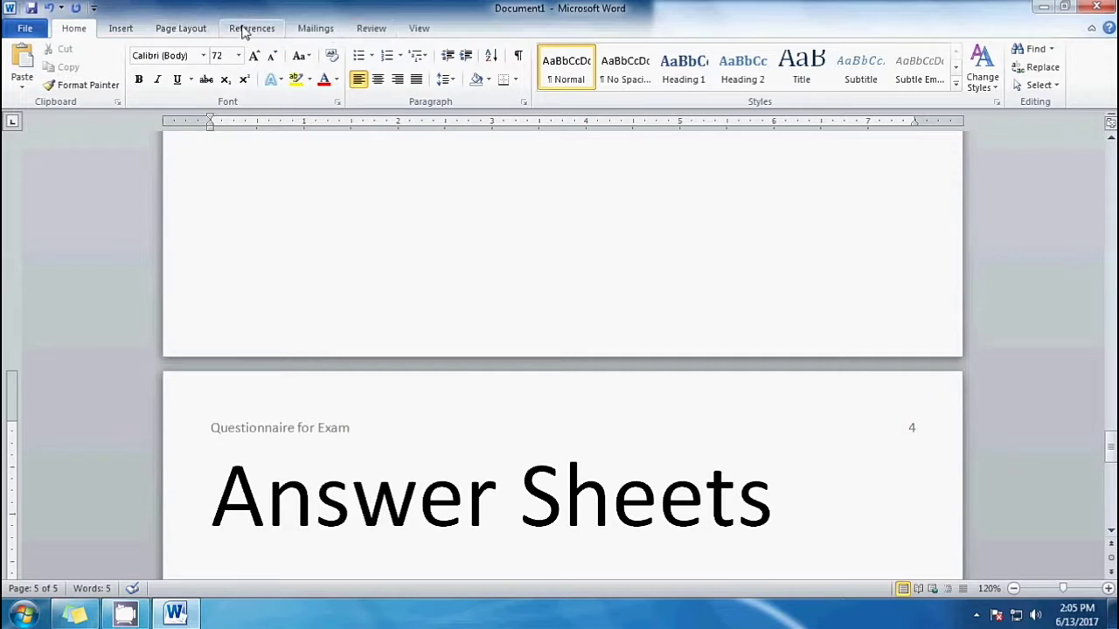
Insert a Next Page section break at 'Answer Sheets'.
{"action": "left_click", "coordinate": [187, 28]}
{"action": "left_click", "coordinate": [302, 49]}
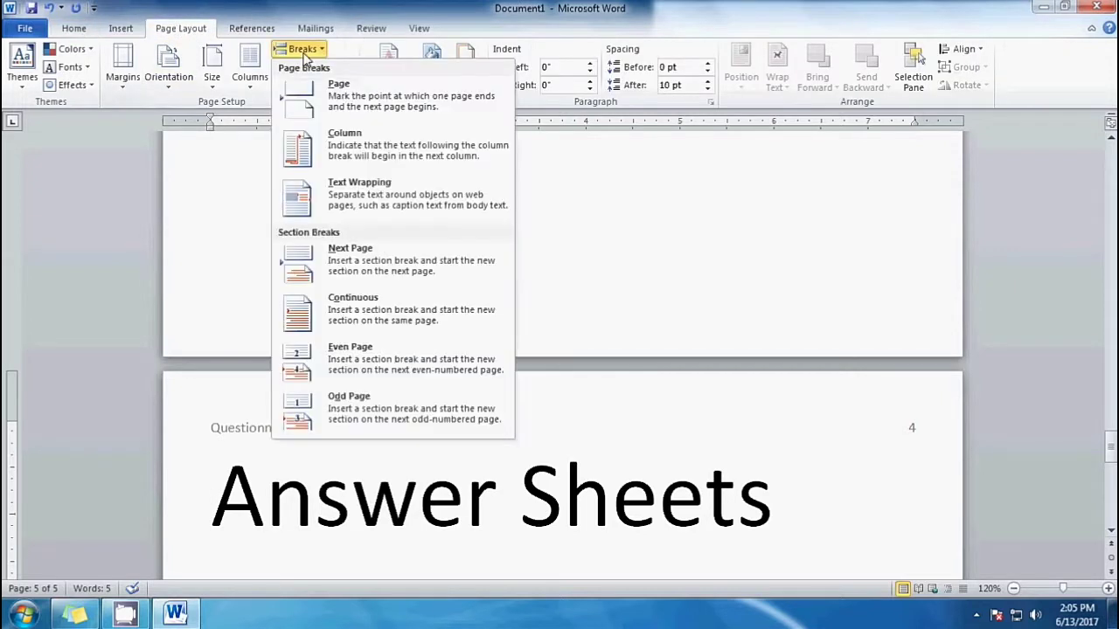
{"action": "left_click", "coordinate": [358, 276]}
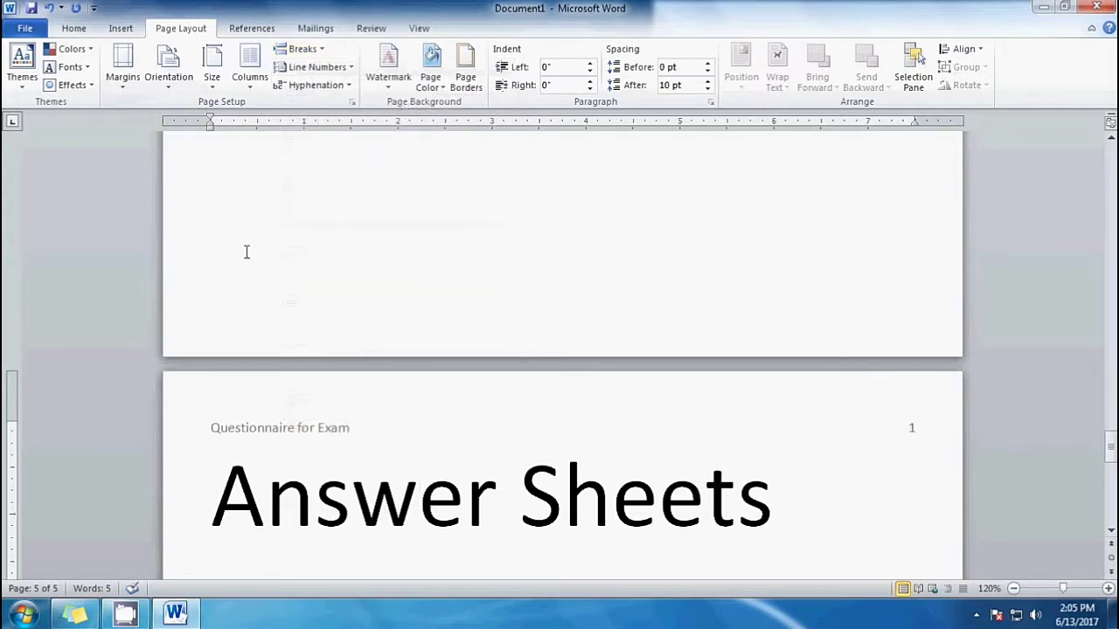
Set custom margins of Top 1 inch and Left, Right and Bottom 0.5 inch.
{"action": "left_click", "coordinate": [129, 81]}
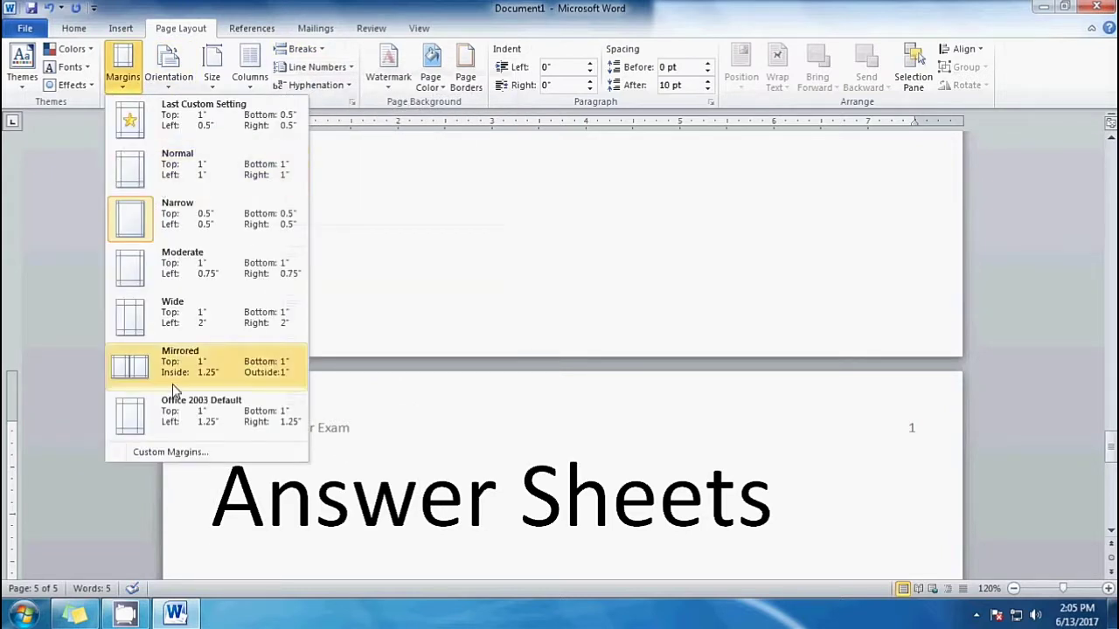
{"action": "left_click", "coordinate": [271, 450]}
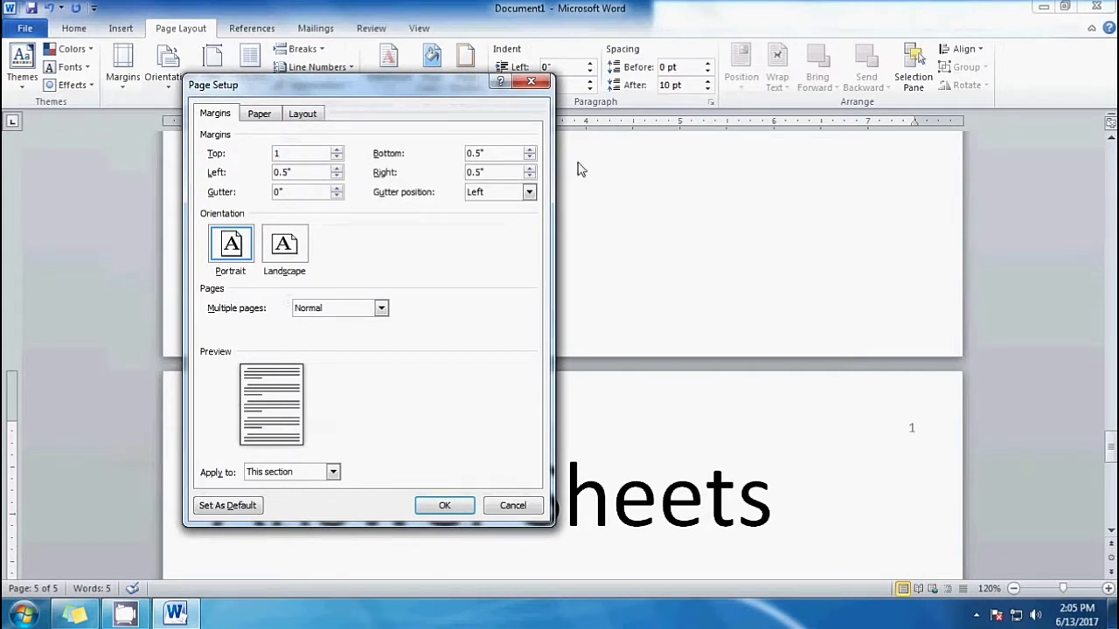
{"action": "left_click", "coordinate": [446, 507]}
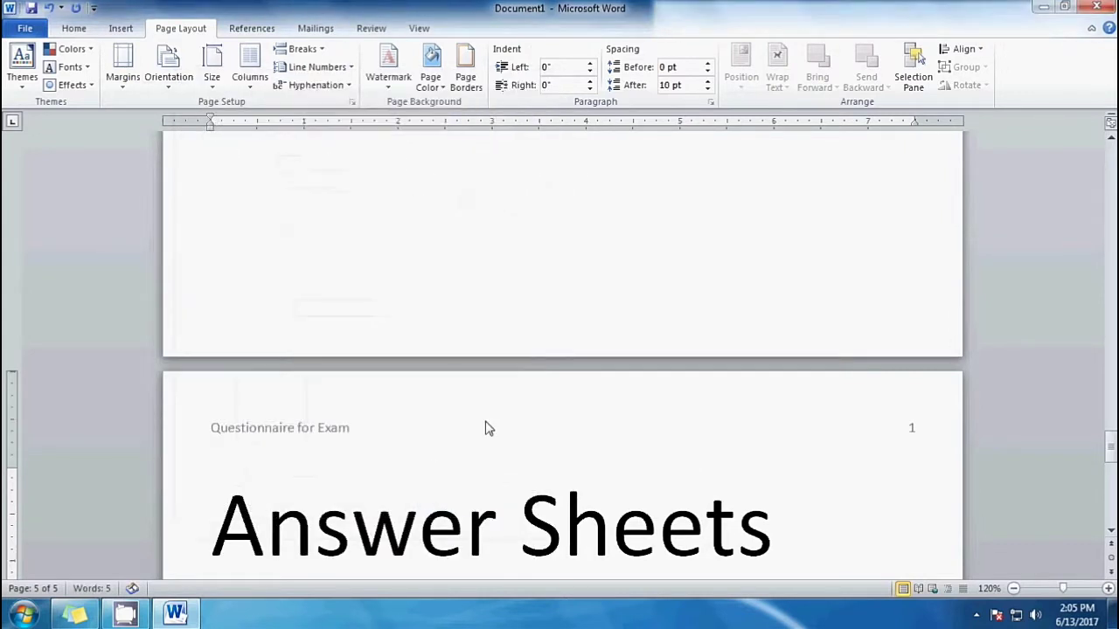
{"action": "scroll", "coordinate": [514, 377], "scroll_direction": "down", "scroll_amount": 1}
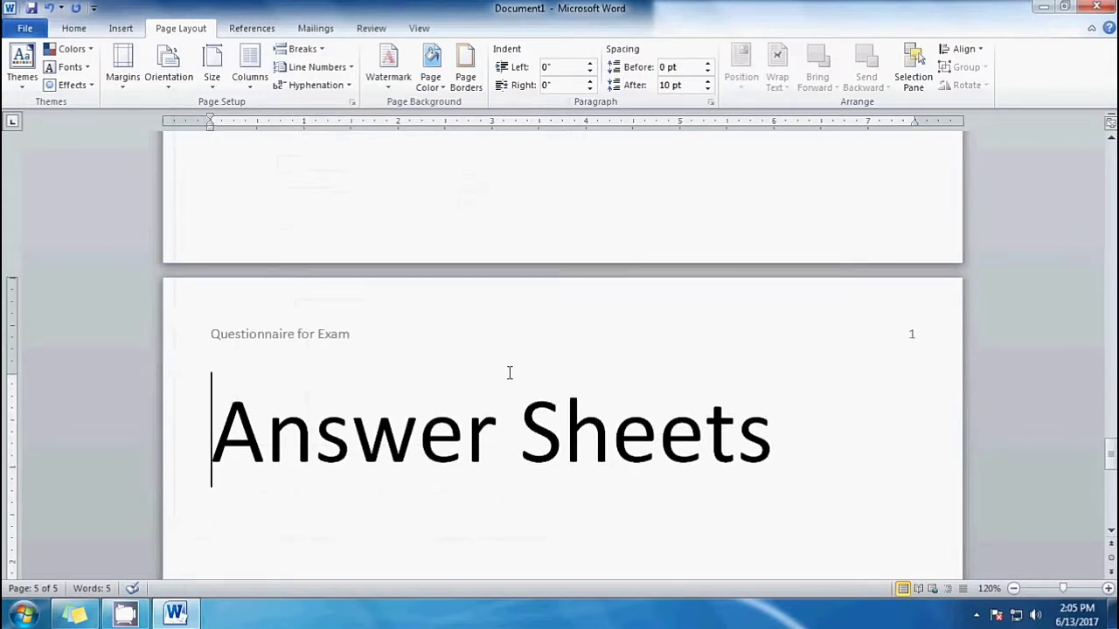
Check the answer sheet footer requirements in the specifications note.
{"action": "left_click", "coordinate": [94, 615]}
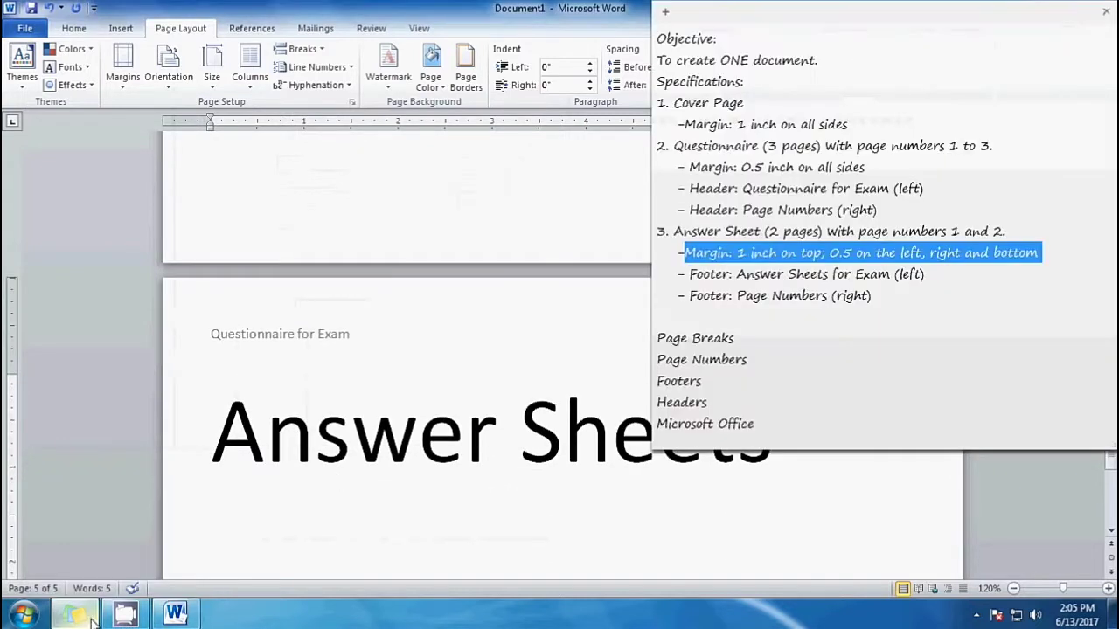
{"action": "left_click", "coordinate": [769, 278]}
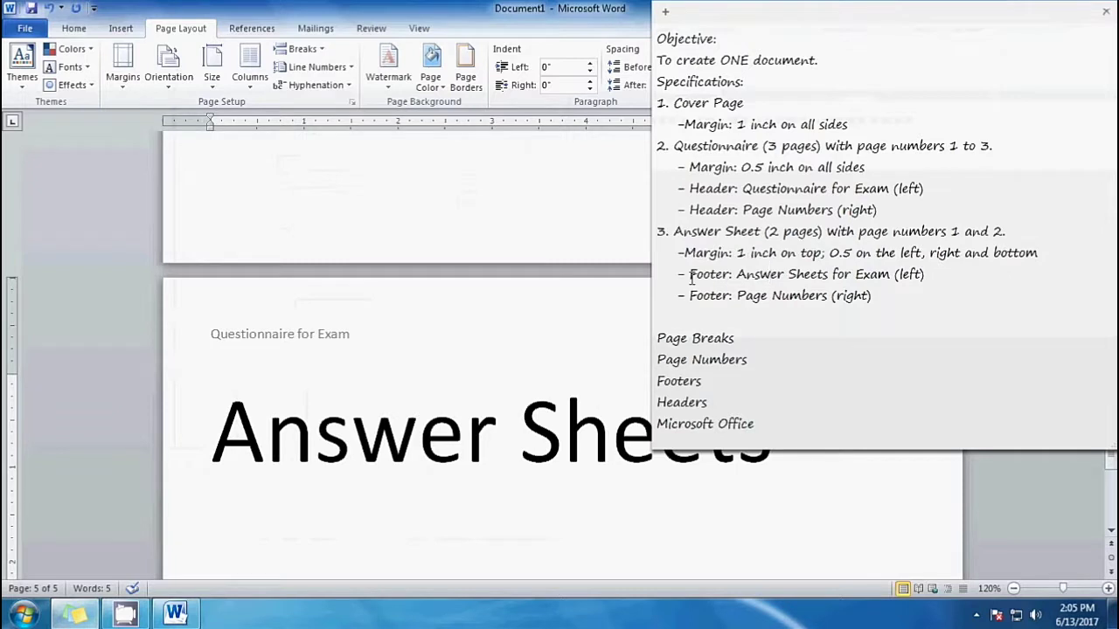
{"action": "left_click", "coordinate": [356, 346]}
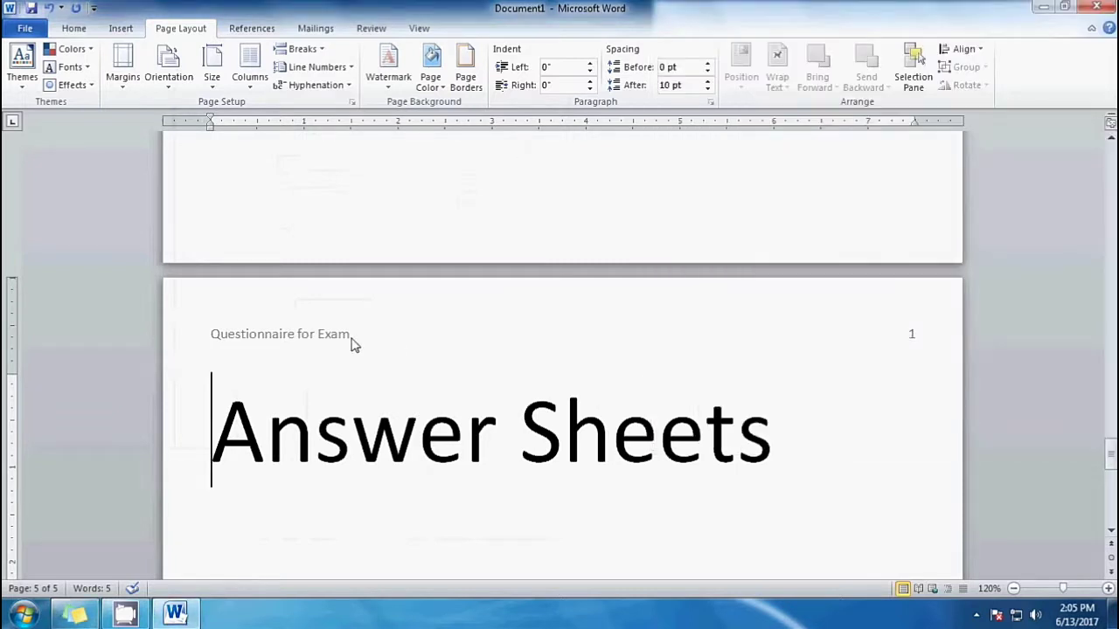
Unlink the Answer Sheets header from the previous section and delete its text and page number.
{"action": "double_click", "coordinate": [291, 341]}
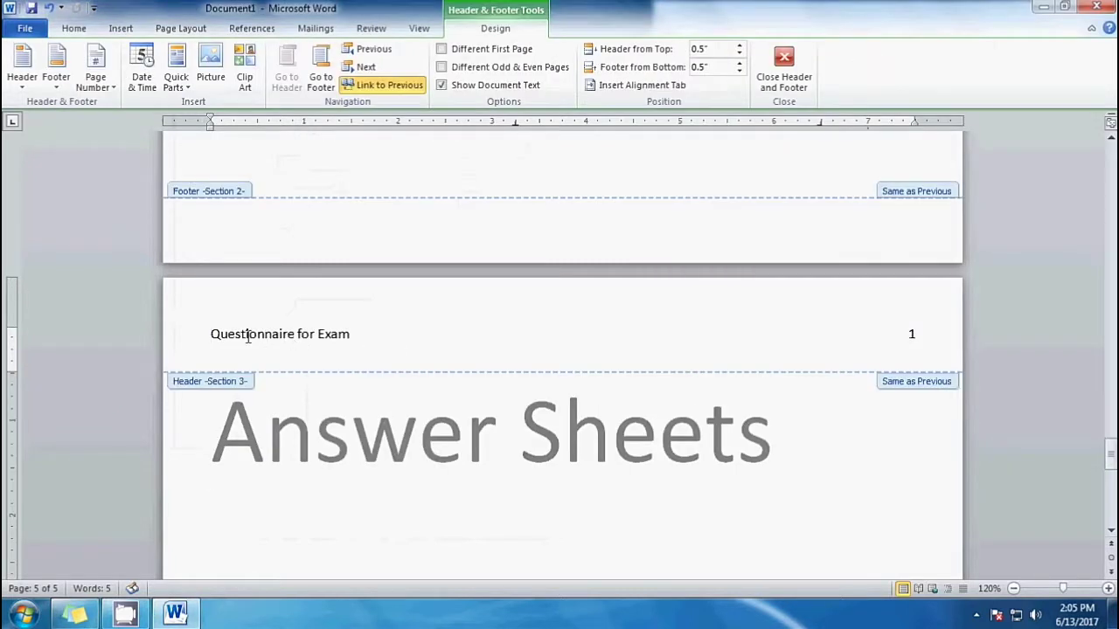
{"action": "left_click", "coordinate": [387, 87]}
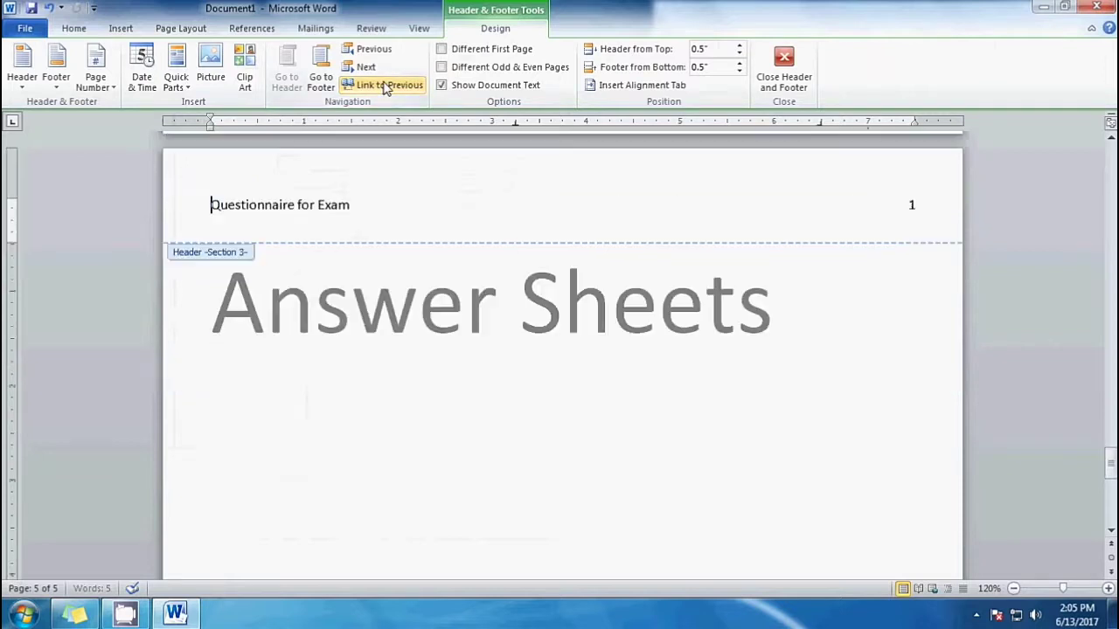
{"action": "left_click_drag", "start_coordinate": [932, 203], "coordinate": [253, 212]}
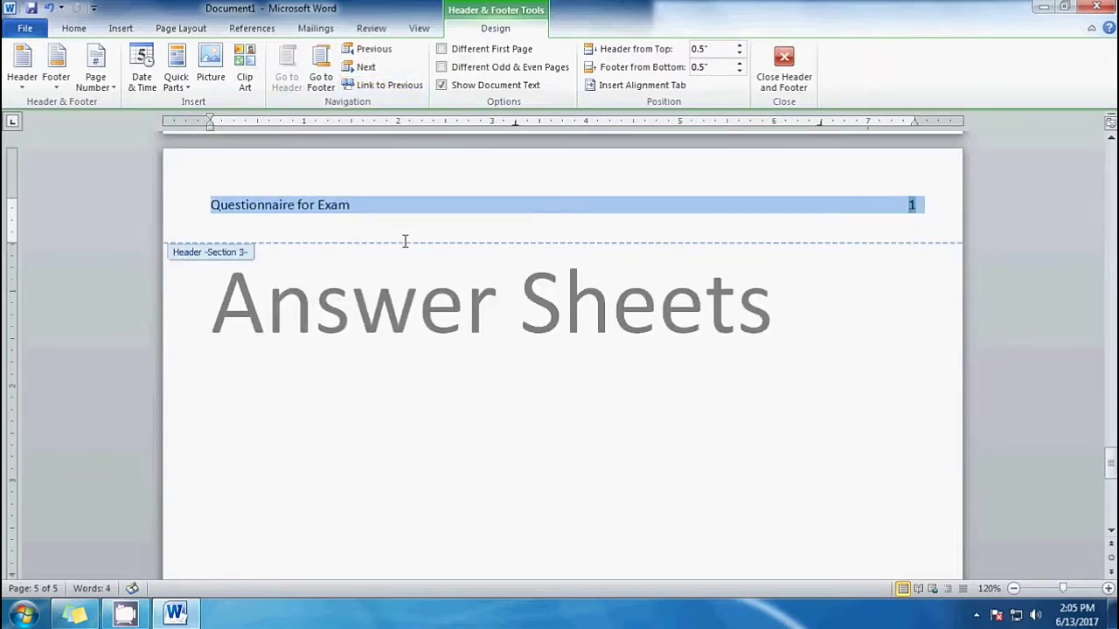
{"action": "key", "text": "Delete"}
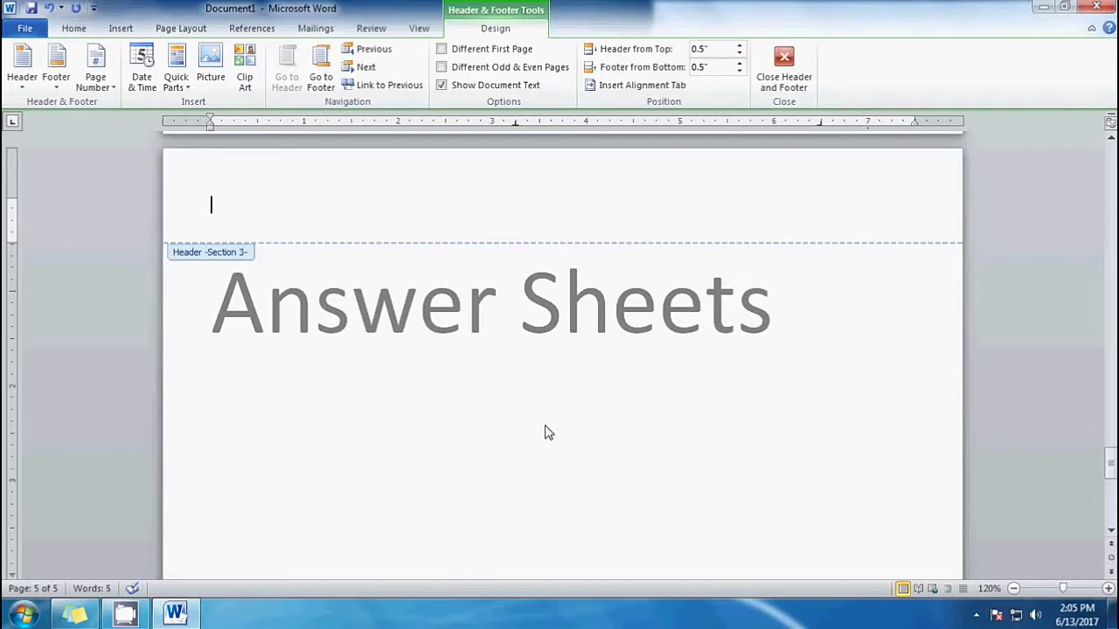
{"action": "double_click", "coordinate": [544, 433]}
{"action": "scroll", "coordinate": [557, 379], "scroll_direction": "down", "scroll_amount": 3}
{"action": "scroll", "coordinate": [556, 382], "scroll_direction": "down", "scroll_amount": 3}
{"action": "scroll", "coordinate": [557, 382], "scroll_direction": "up", "scroll_amount": 8}
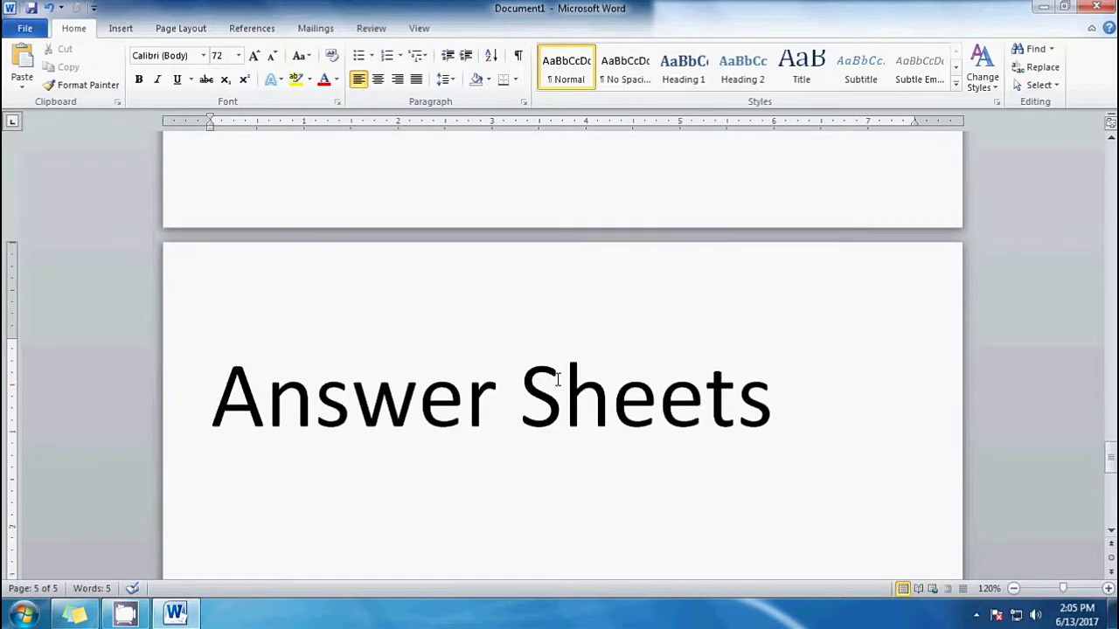
Insert the Blank (Three Columns) footer with [Type text] placeholders into the document.
{"action": "key", "text": "alt+Tab"}
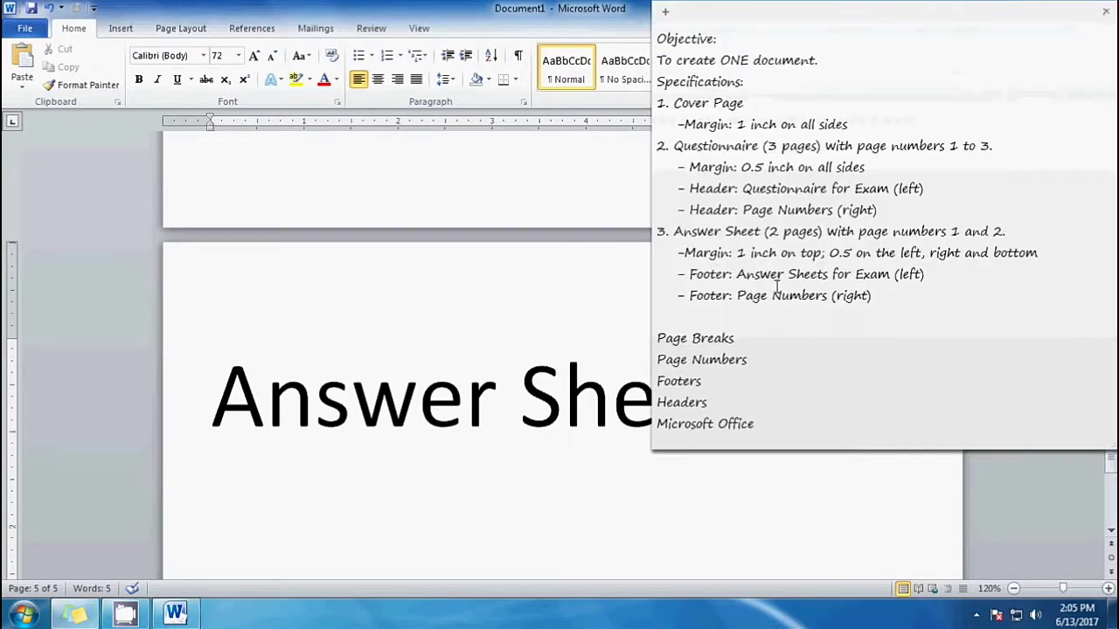
{"action": "left_click", "coordinate": [197, 395]}
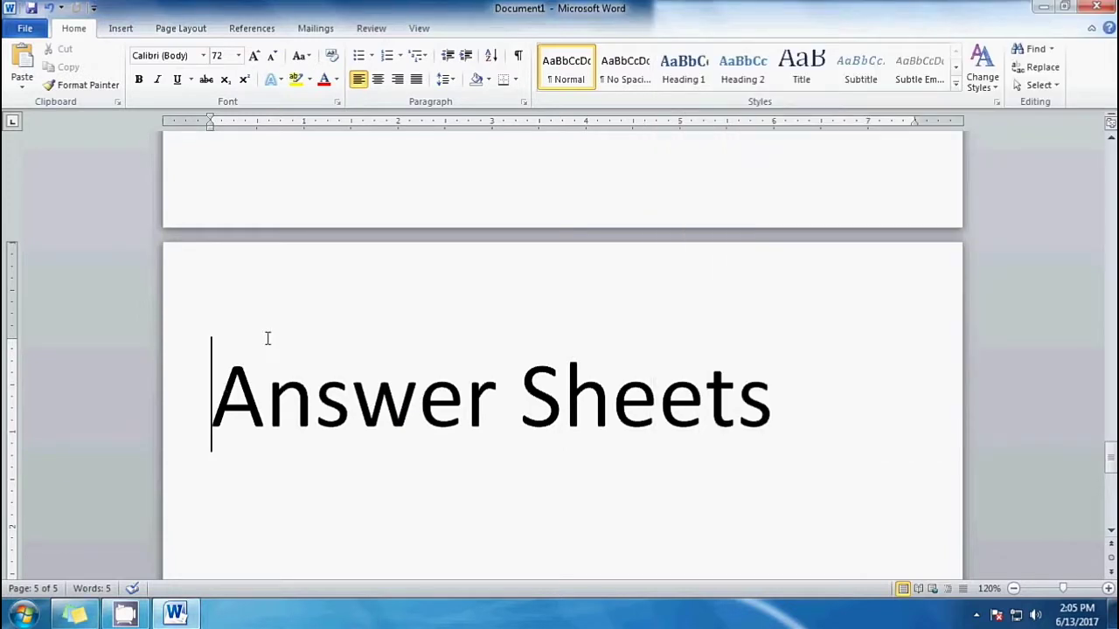
{"action": "scroll", "coordinate": [267, 338], "scroll_direction": "up", "scroll_amount": 3}
{"action": "left_click", "coordinate": [131, 32]}
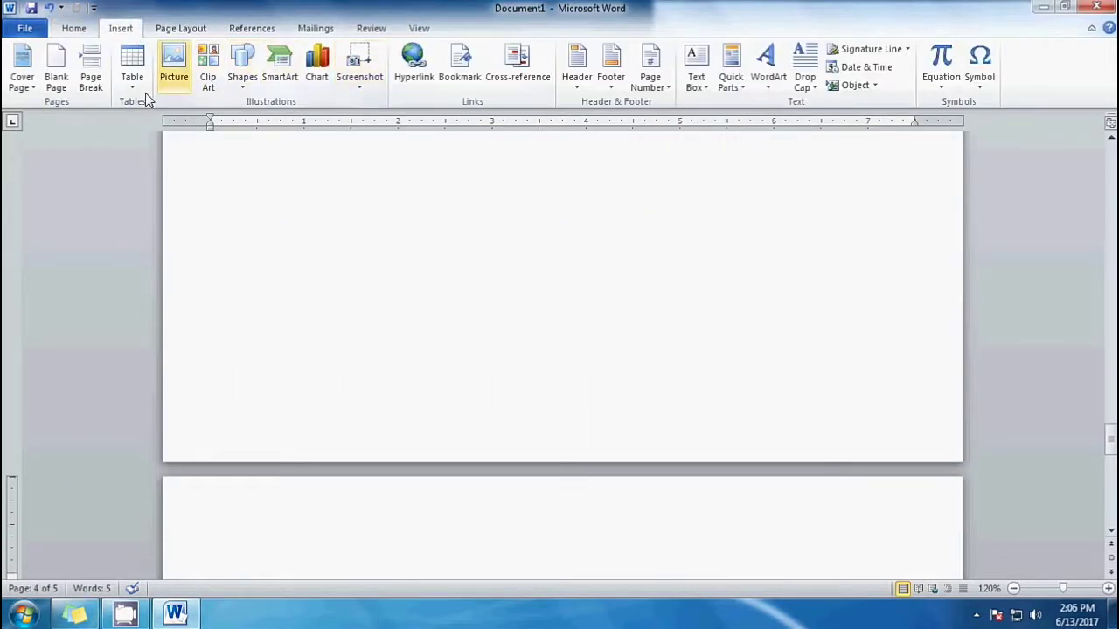
{"action": "left_click", "coordinate": [610, 83]}
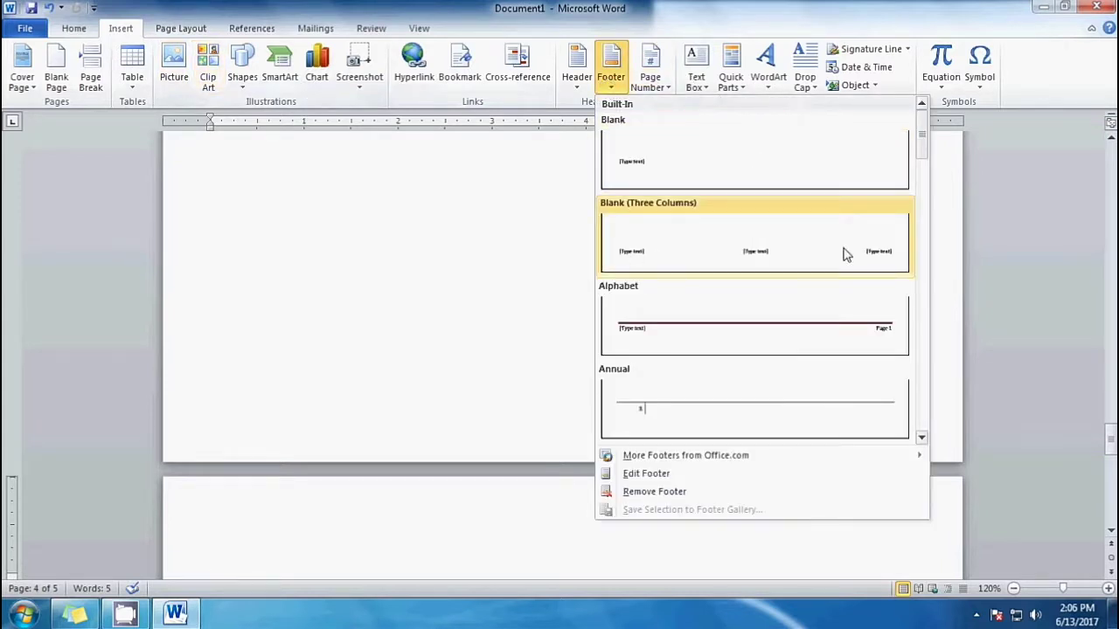
{"action": "left_click", "coordinate": [726, 247]}
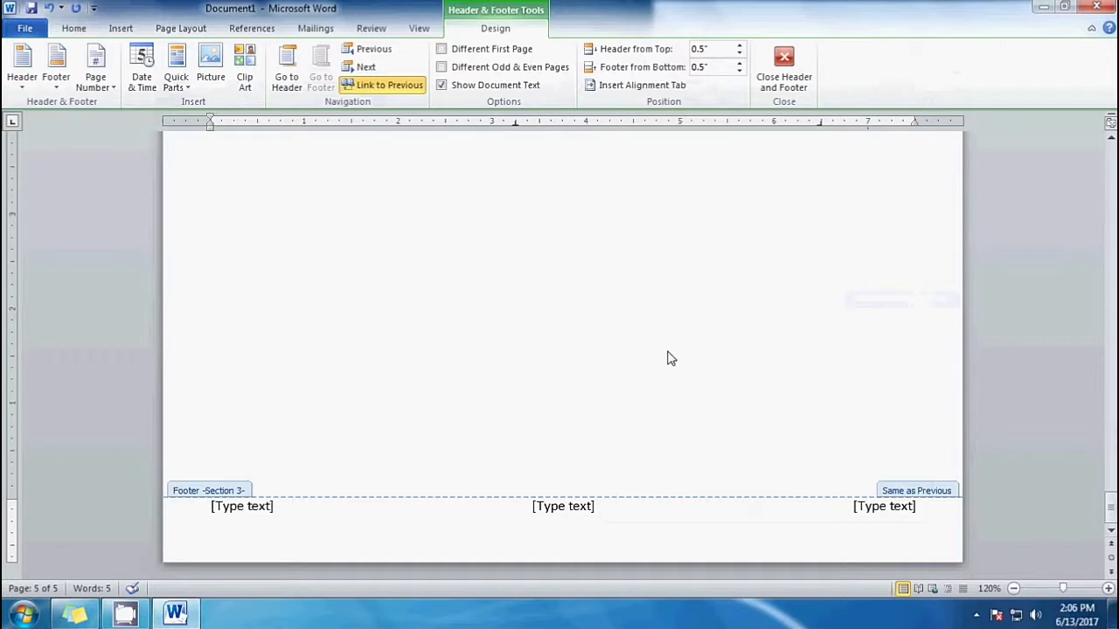
Check the new footers and select the left placeholder in the Section 3 footer.
{"action": "scroll", "coordinate": [673, 362], "scroll_direction": "down", "scroll_amount": 5}
{"action": "scroll", "coordinate": [682, 367], "scroll_direction": "up", "scroll_amount": 5}
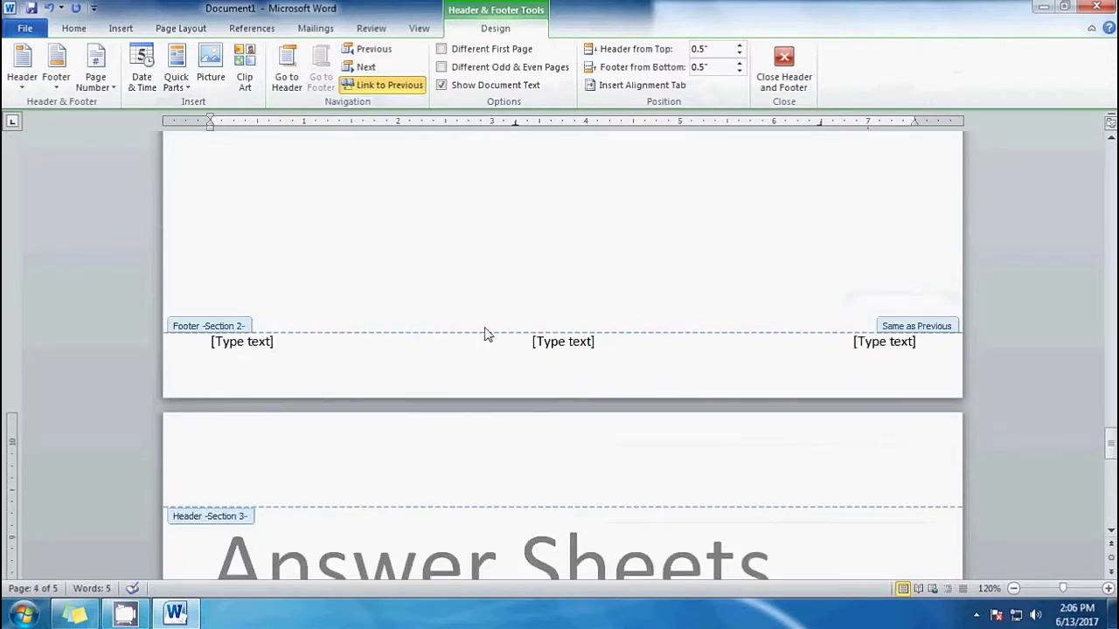
{"action": "scroll", "coordinate": [524, 333], "scroll_direction": "up", "scroll_amount": 3}
{"action": "scroll", "coordinate": [572, 332], "scroll_direction": "down", "scroll_amount": 5}
{"action": "scroll", "coordinate": [572, 339], "scroll_direction": "down", "scroll_amount": 10}
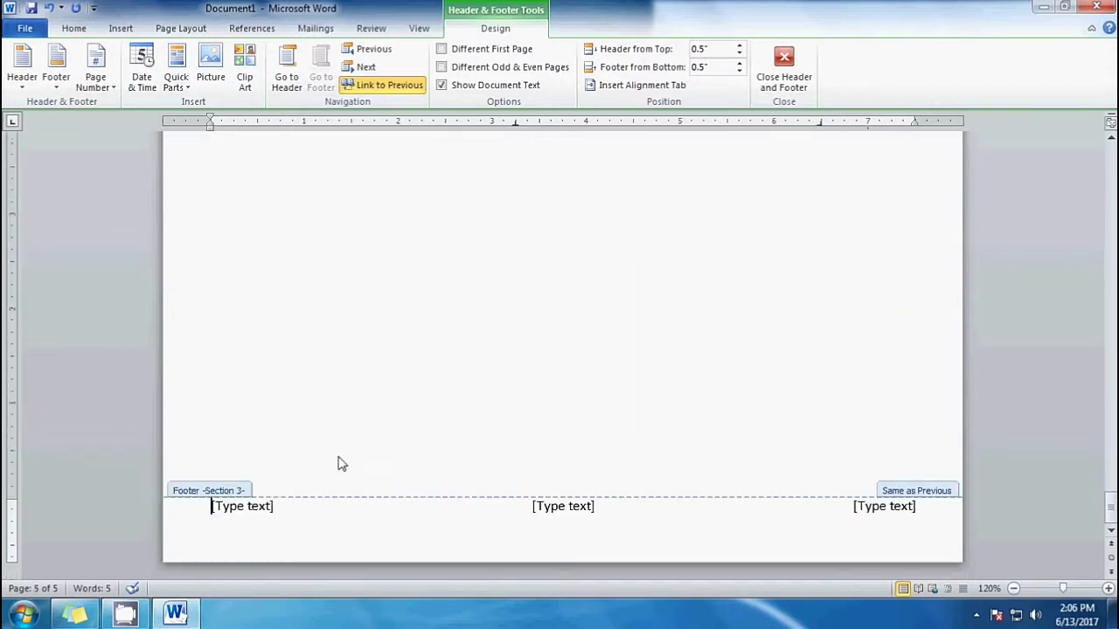
{"action": "left_click", "coordinate": [208, 508]}
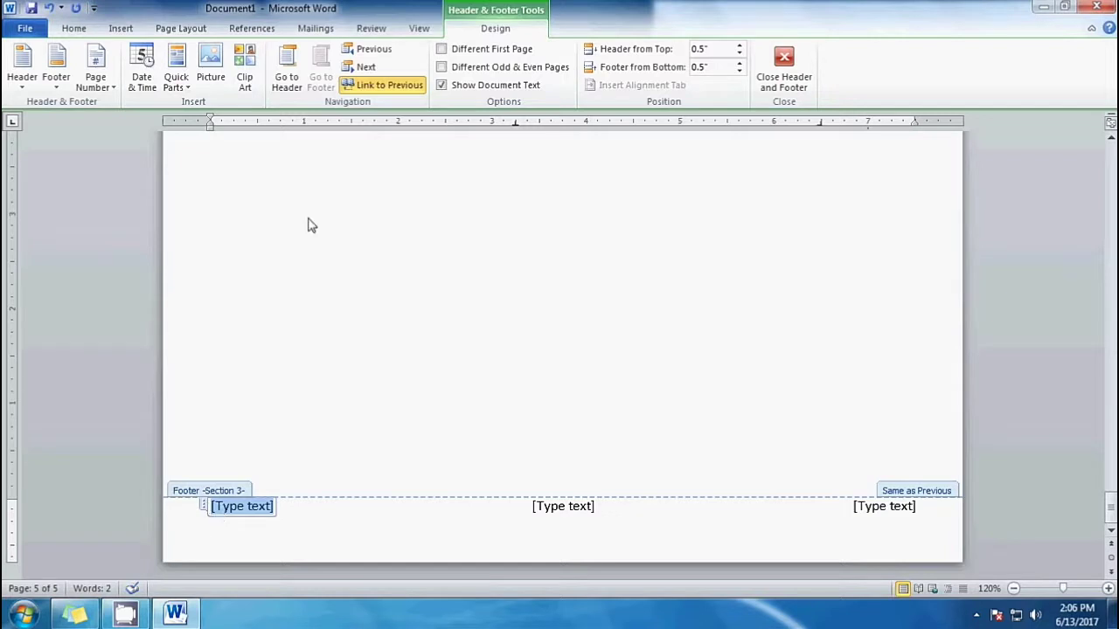
Unlink the Answer Sheets (Section 3) footer from the previous section.
{"action": "left_click", "coordinate": [357, 88]}
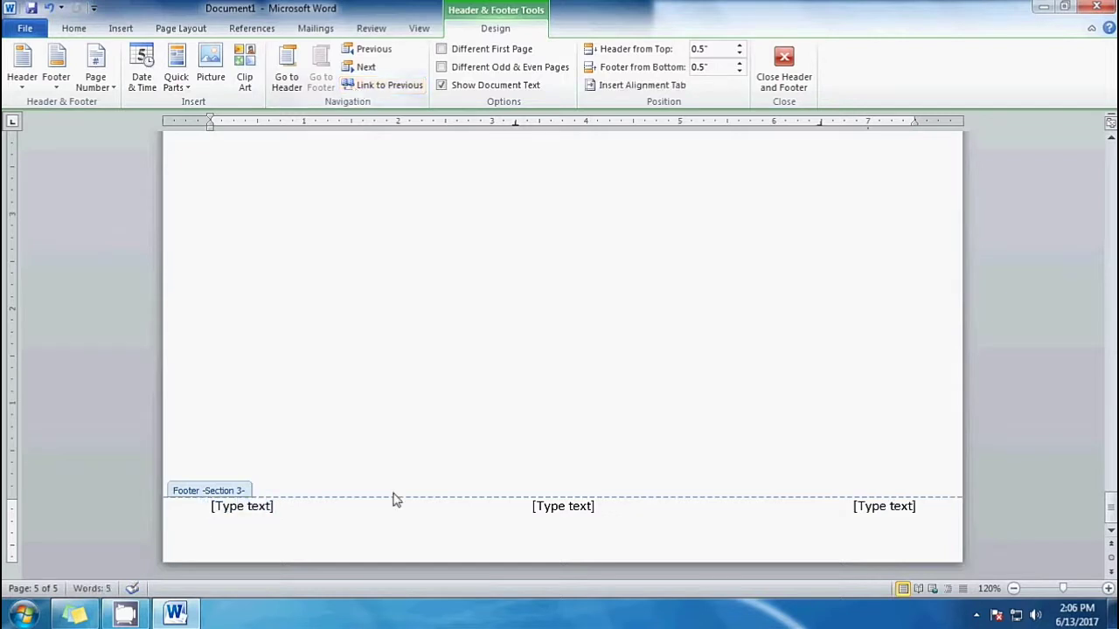
{"action": "scroll", "coordinate": [345, 523], "scroll_direction": "down", "scroll_amount": 6}
{"action": "scroll", "coordinate": [357, 502], "scroll_direction": "up", "scroll_amount": 3}
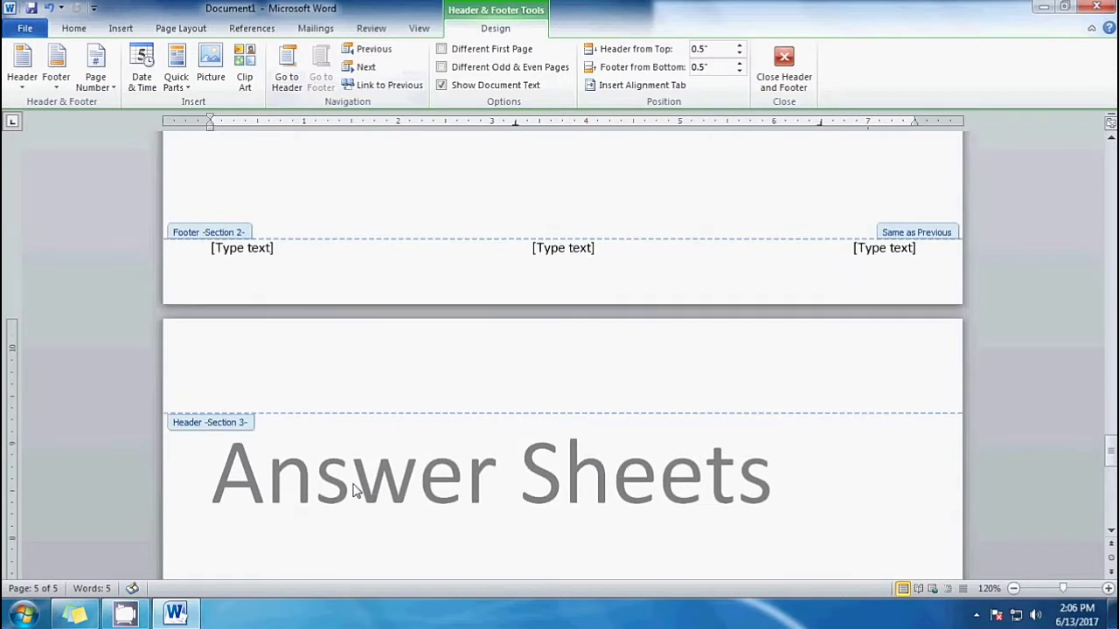
{"action": "scroll", "coordinate": [577, 492], "scroll_direction": "up", "scroll_amount": 5}
{"action": "scroll", "coordinate": [778, 521], "scroll_direction": "down", "scroll_amount": 3}
Delete the [Type text] placeholders from the Section 2 questionnaire footer.
{"action": "left_click_drag", "start_coordinate": [934, 353], "coordinate": [209, 347]}
{"action": "key", "text": "Delete"}
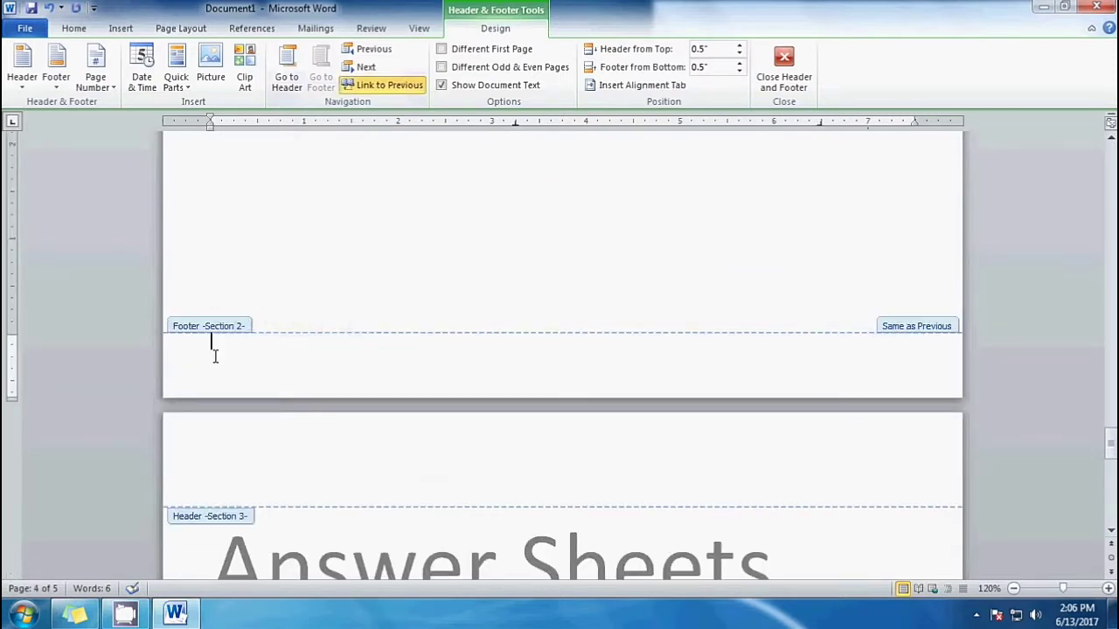
{"action": "scroll", "coordinate": [321, 391], "scroll_direction": "up", "scroll_amount": 10}
{"action": "scroll", "coordinate": [331, 388], "scroll_direction": "up", "scroll_amount": 20}
{"action": "scroll", "coordinate": [332, 382], "scroll_direction": "up", "scroll_amount": 20}
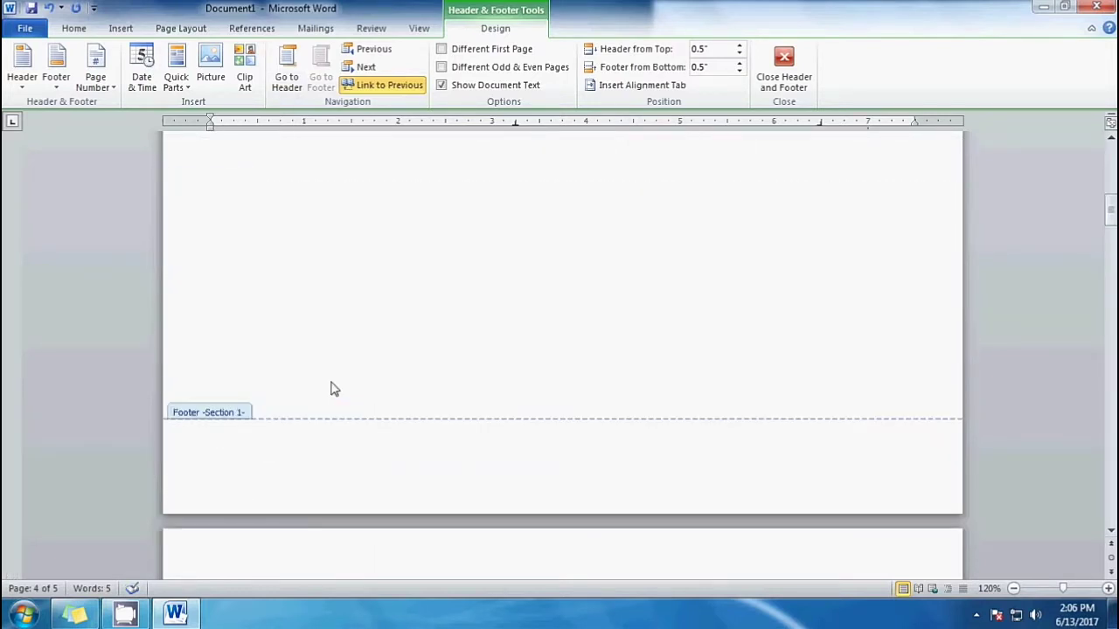
{"action": "left_click_drag", "start_coordinate": [1108, 221], "coordinate": [1109, 474]}
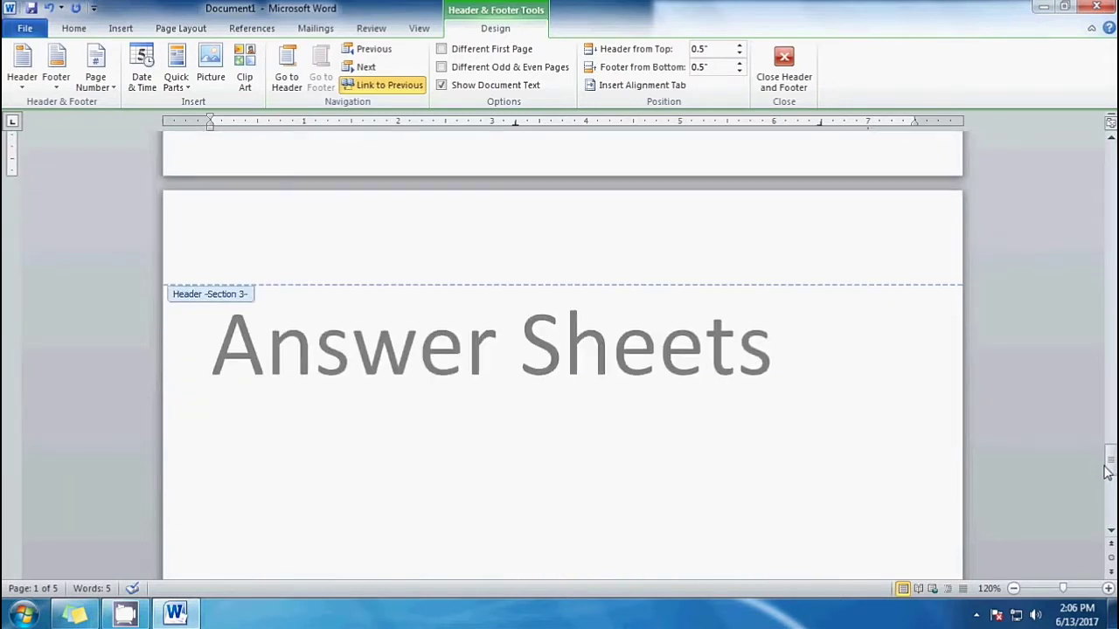
Leave header editing and put the caret at the end of Answer Sheets.
{"action": "double_click", "coordinate": [829, 398]}
{"action": "left_click", "coordinate": [779, 398]}
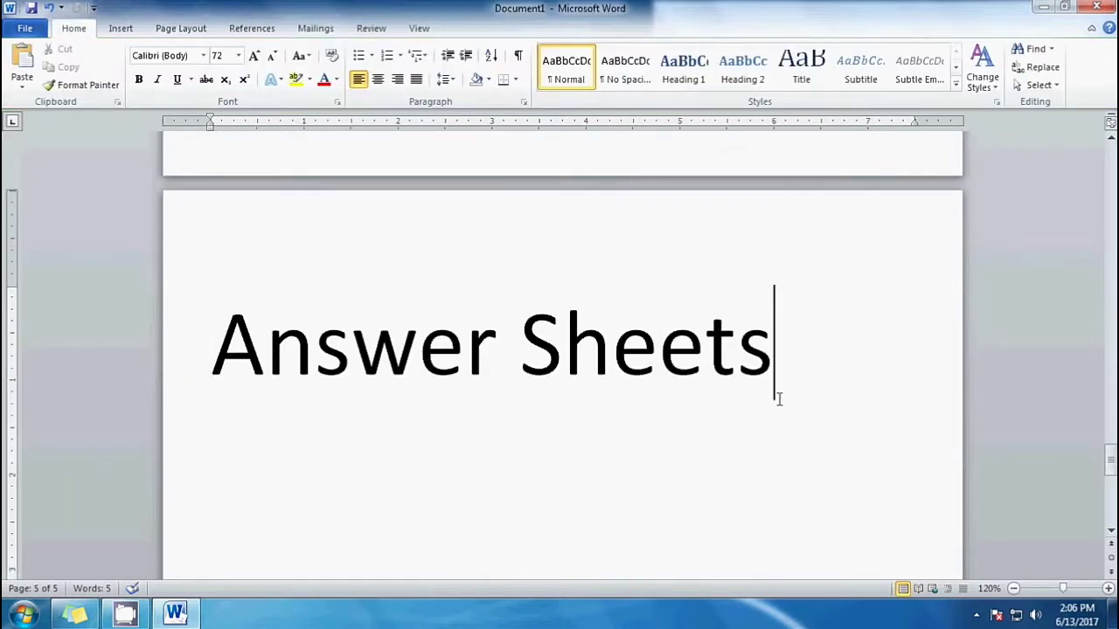
{"action": "scroll", "coordinate": [791, 395], "scroll_direction": "down", "scroll_amount": 3}
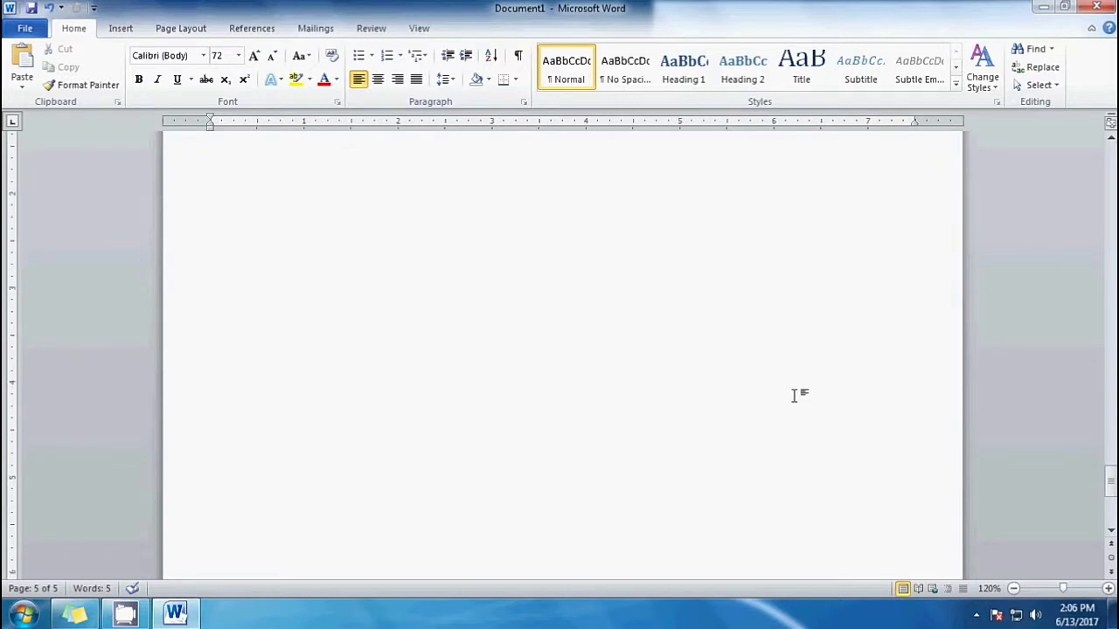
{"action": "scroll", "coordinate": [795, 389], "scroll_direction": "down", "scroll_amount": 3}
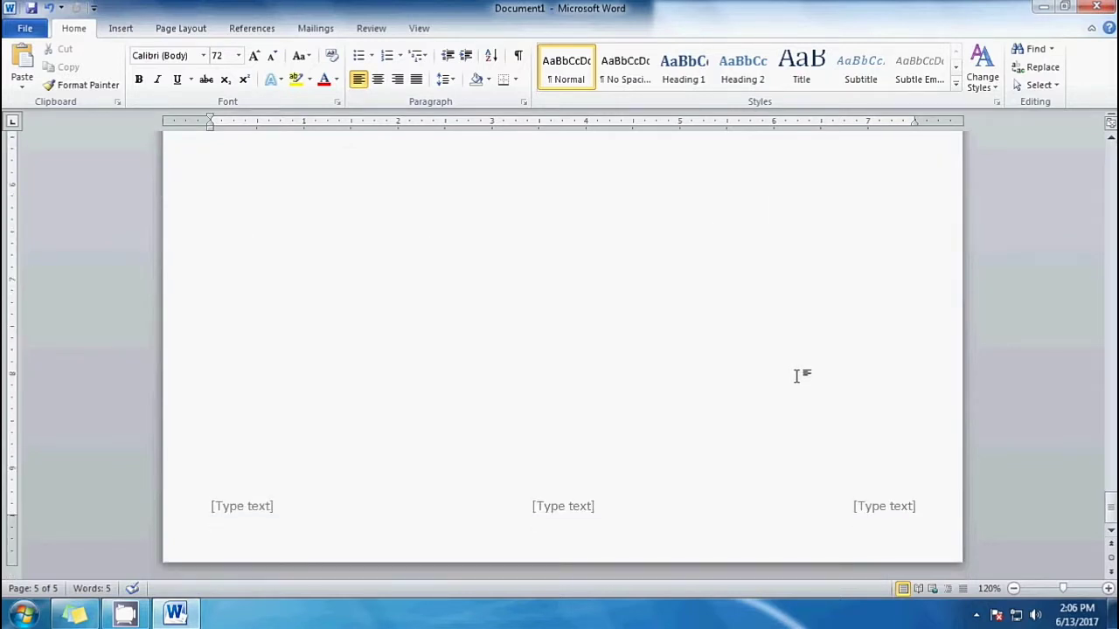
{"action": "scroll", "coordinate": [795, 376], "scroll_direction": "up", "scroll_amount": 6}
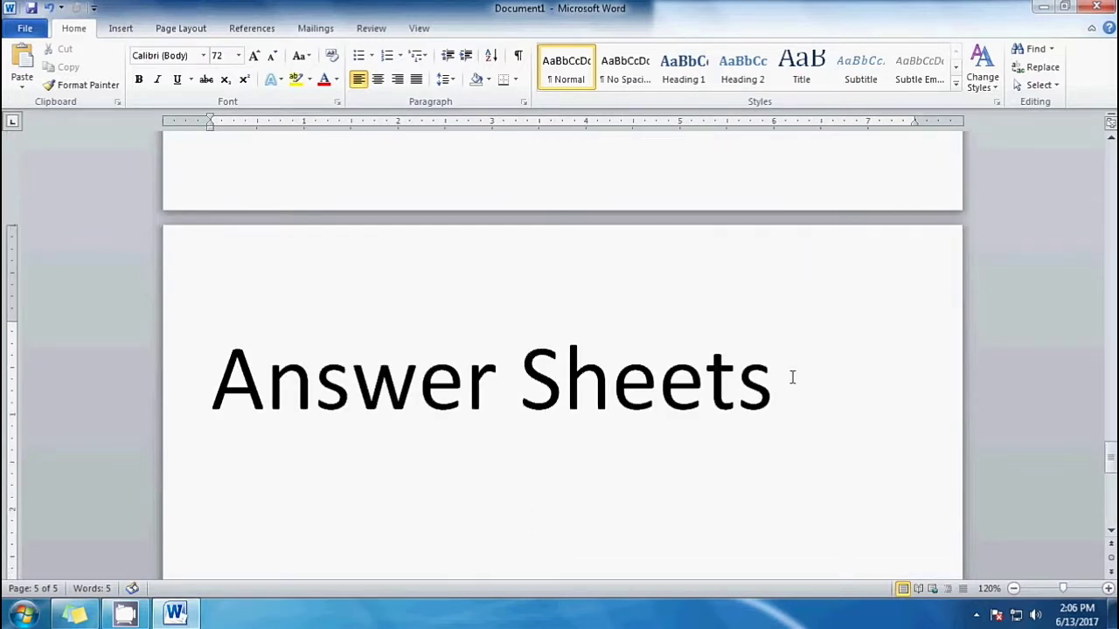
{"action": "scroll", "coordinate": [792, 376], "scroll_direction": "down", "scroll_amount": 2}
{"action": "left_click", "coordinate": [766, 197]}
Open the footer at the bottom of the Answer Sheets page for editing.
{"action": "scroll", "coordinate": [813, 314], "scroll_direction": "down", "scroll_amount": 2}
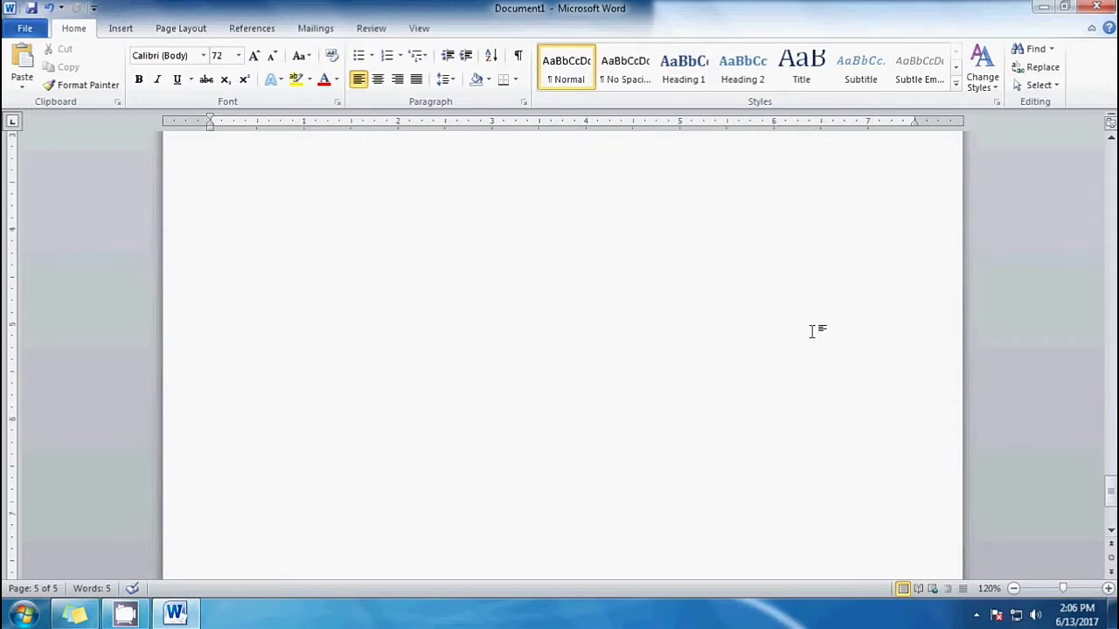
{"action": "scroll", "coordinate": [774, 214], "scroll_direction": "down", "scroll_amount": 2}
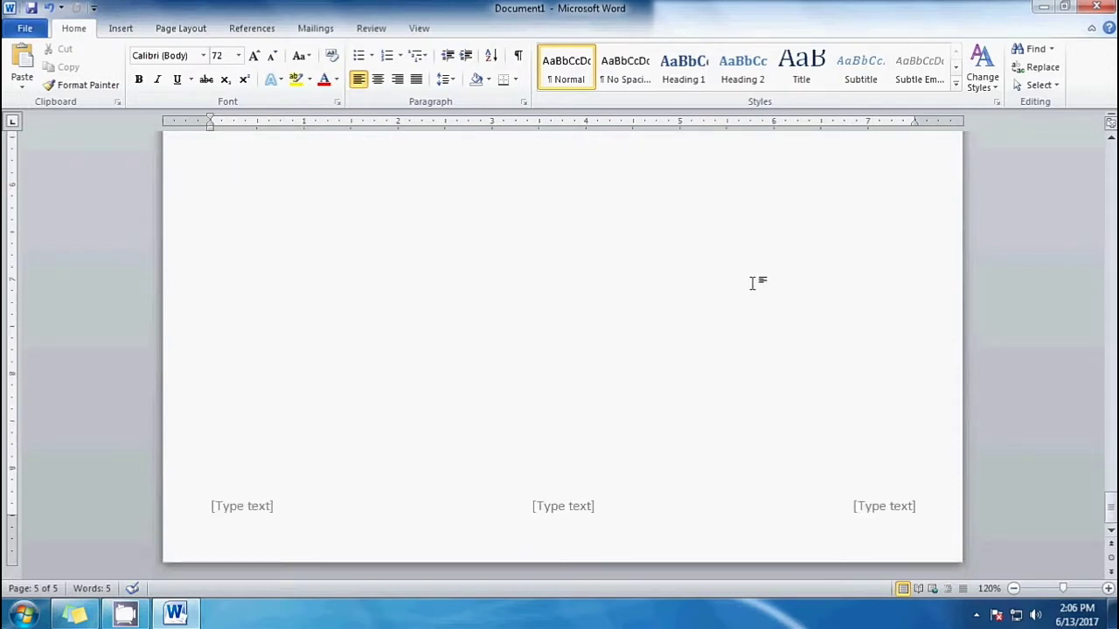
{"action": "double_click", "coordinate": [268, 514]}
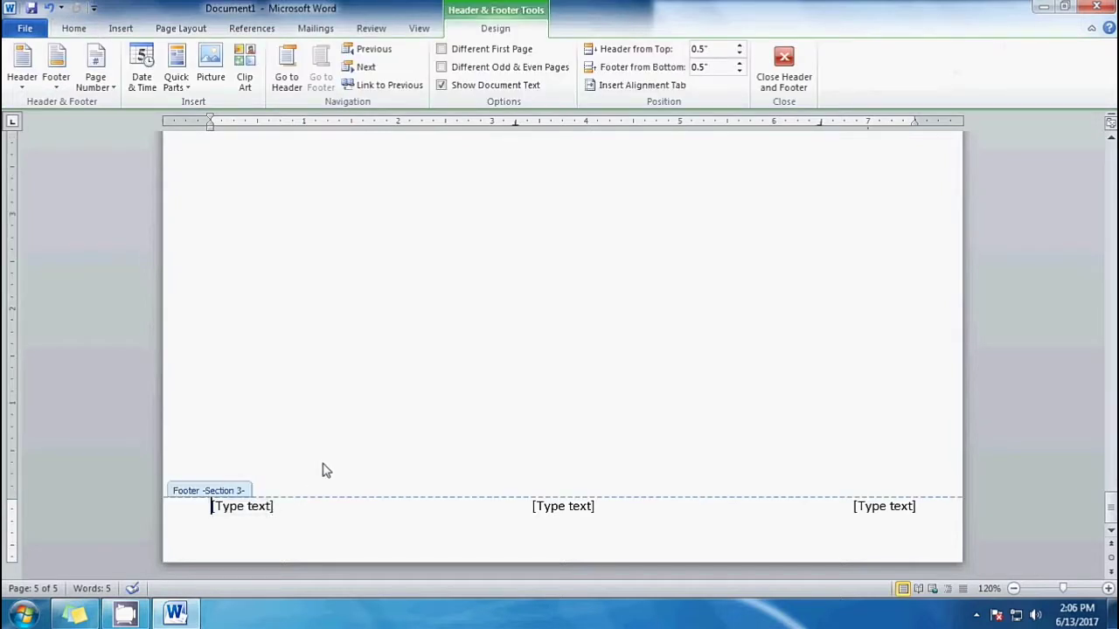
Make the footer read 'Answer Sheet for Exam' on the left and page number 1 on the right.
{"action": "key", "text": "BackSpace"}
{"action": "key", "text": "BackSpace"}
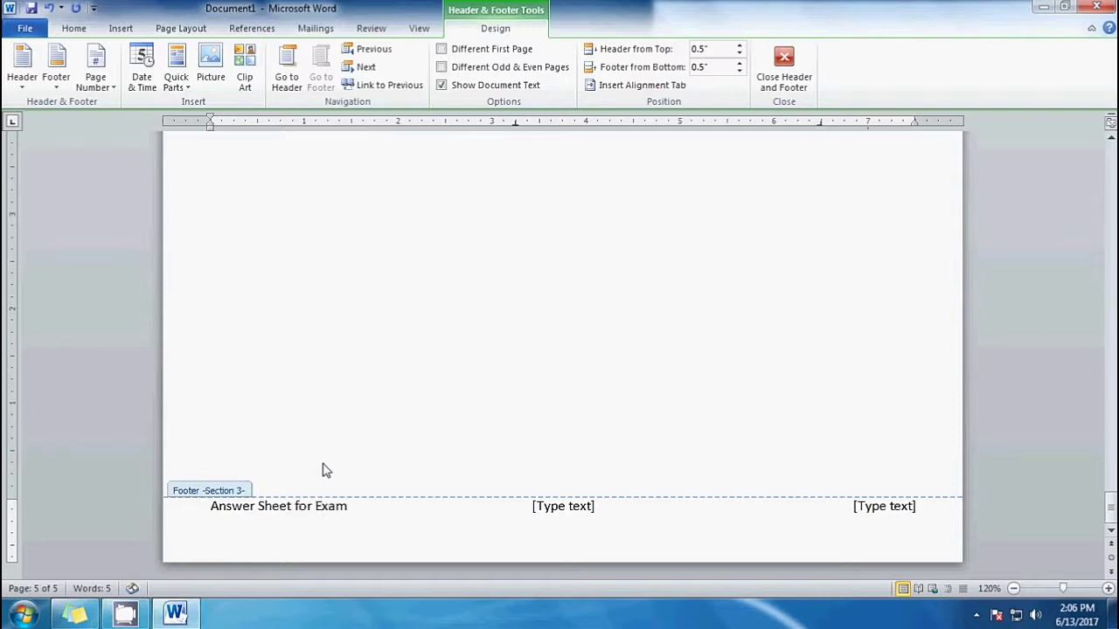
{"action": "left_click", "coordinate": [885, 514]}
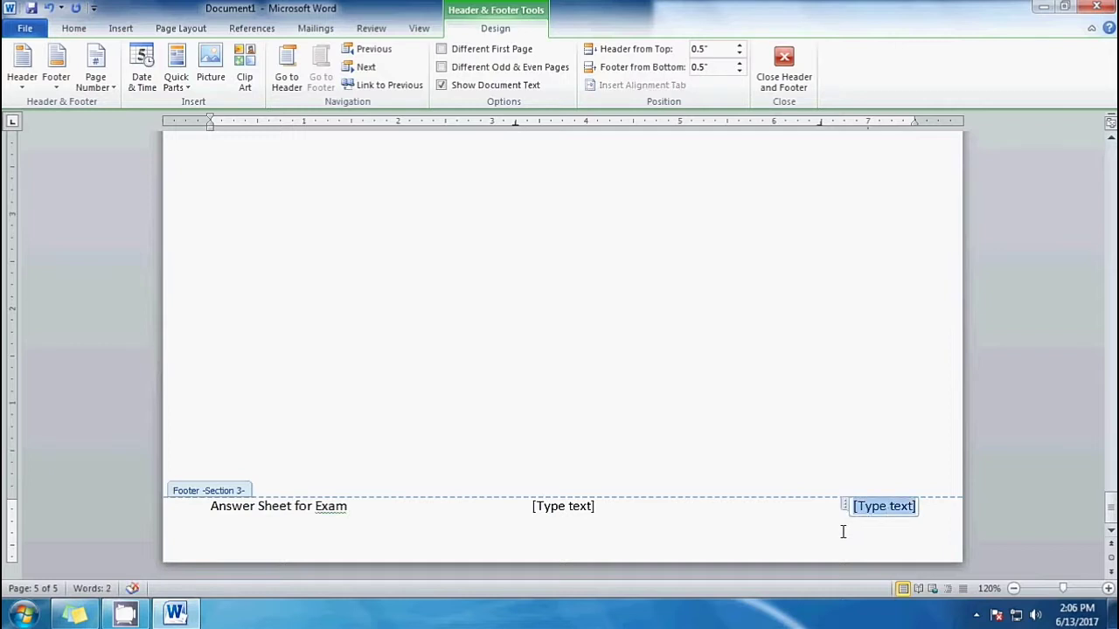
{"action": "type", "text": "1"}
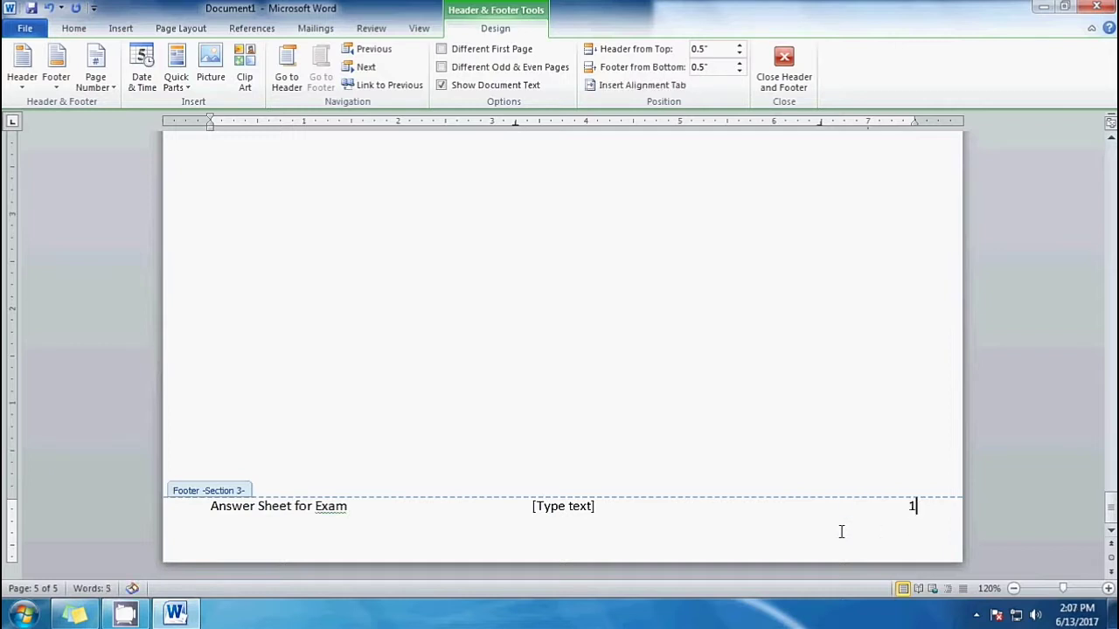
{"action": "double_click", "coordinate": [879, 449]}
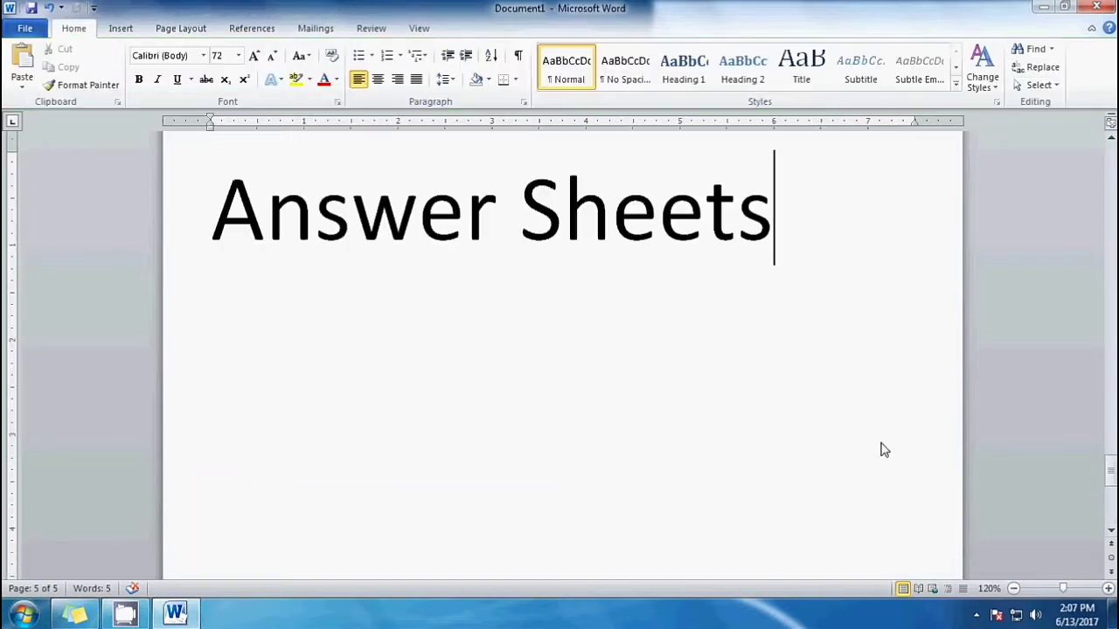
Remove the middle footer placeholder and close footer editing.
{"action": "scroll", "coordinate": [782, 397], "scroll_direction": "down", "scroll_amount": 3}
{"action": "scroll", "coordinate": [775, 394], "scroll_direction": "down", "scroll_amount": 2}
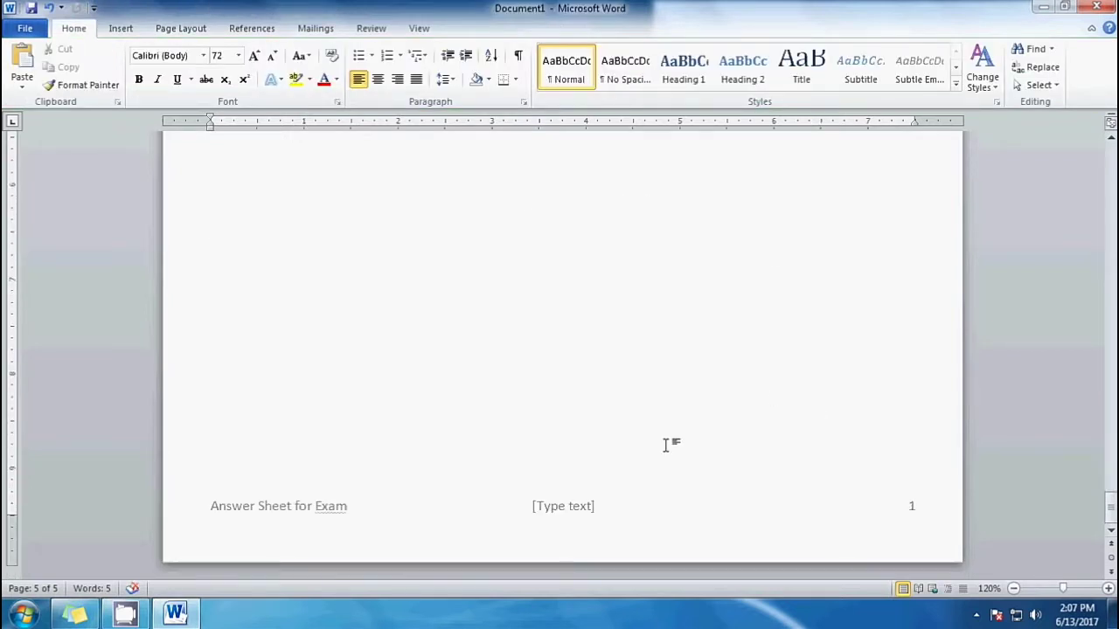
{"action": "double_click", "coordinate": [573, 514]}
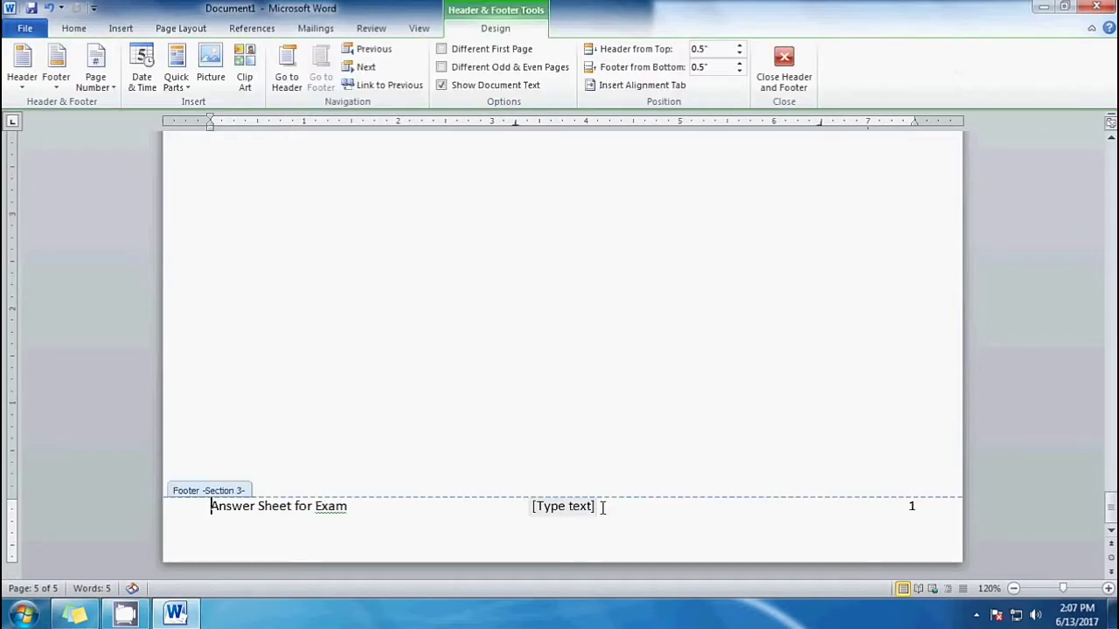
{"action": "left_click", "coordinate": [531, 506]}
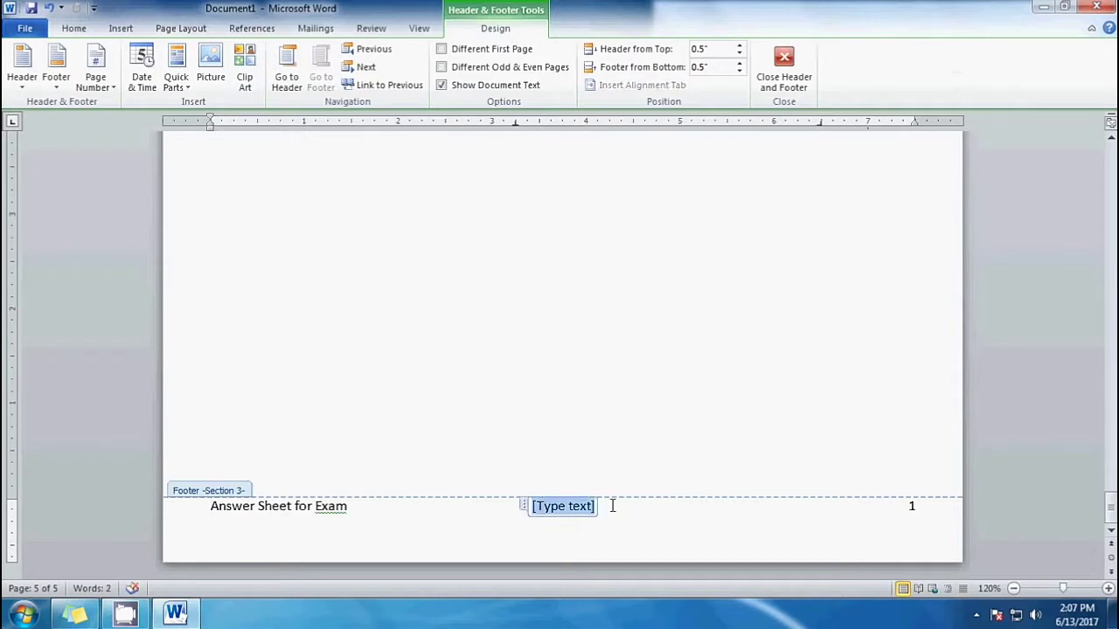
{"action": "key", "text": "Delete"}
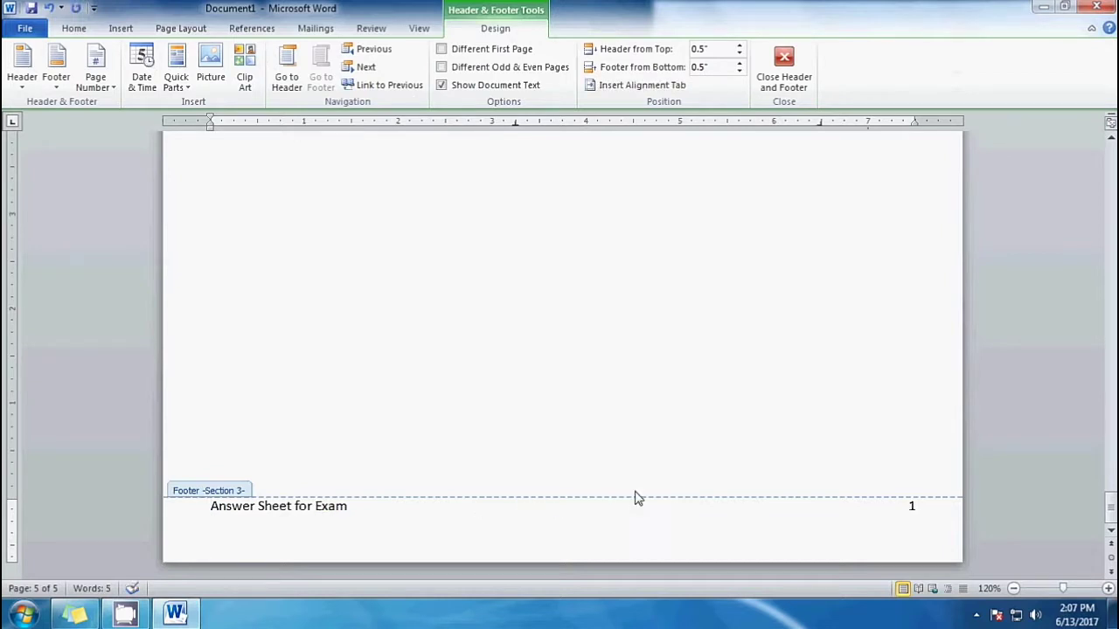
{"action": "double_click", "coordinate": [617, 469]}
Add blank lines after Answer Sheets to create page 6, whose footer shows 'Answer Sheet for Exam' and 2.
{"action": "key", "text": "Return"}
{"action": "key", "text": "Return"}
{"action": "key", "text": "Return"}
{"action": "key", "text": "Return"}
{"action": "key", "text": "Return"}
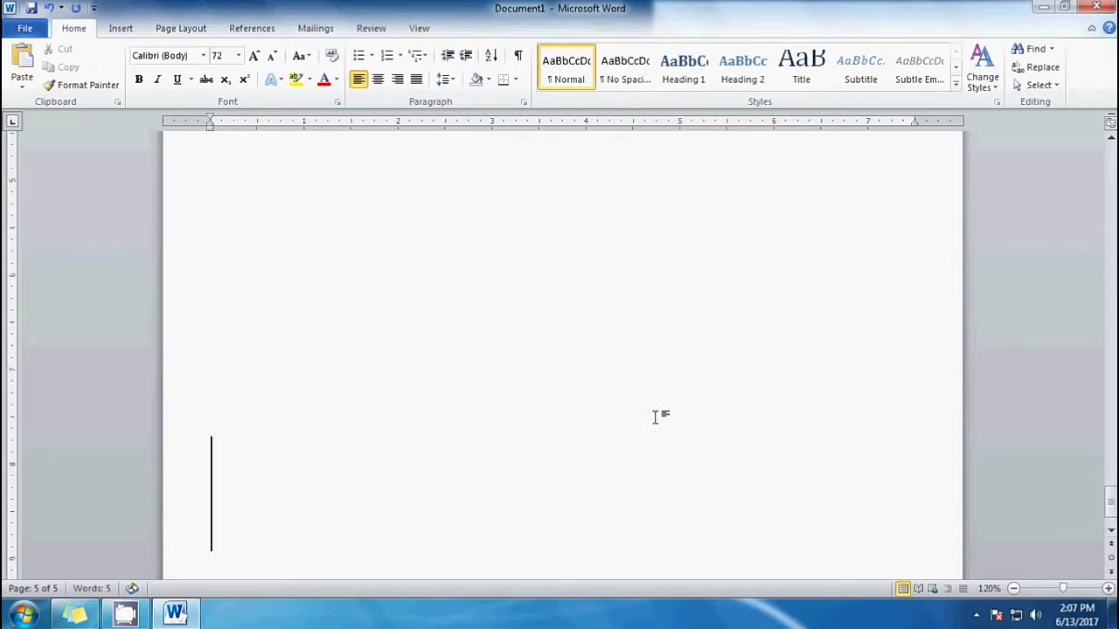
{"action": "key", "text": "Return"}
{"action": "key", "text": "Return"}
{"action": "scroll", "coordinate": [724, 415], "scroll_direction": "down", "scroll_amount": 10}
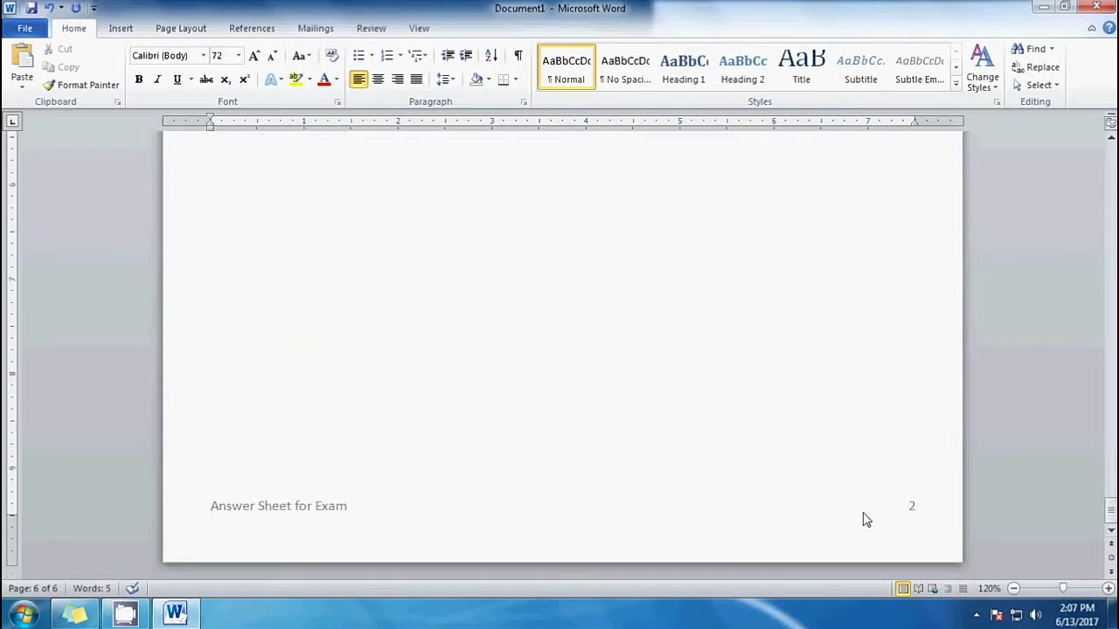
{"action": "scroll", "coordinate": [859, 511], "scroll_direction": "down", "scroll_amount": 5}
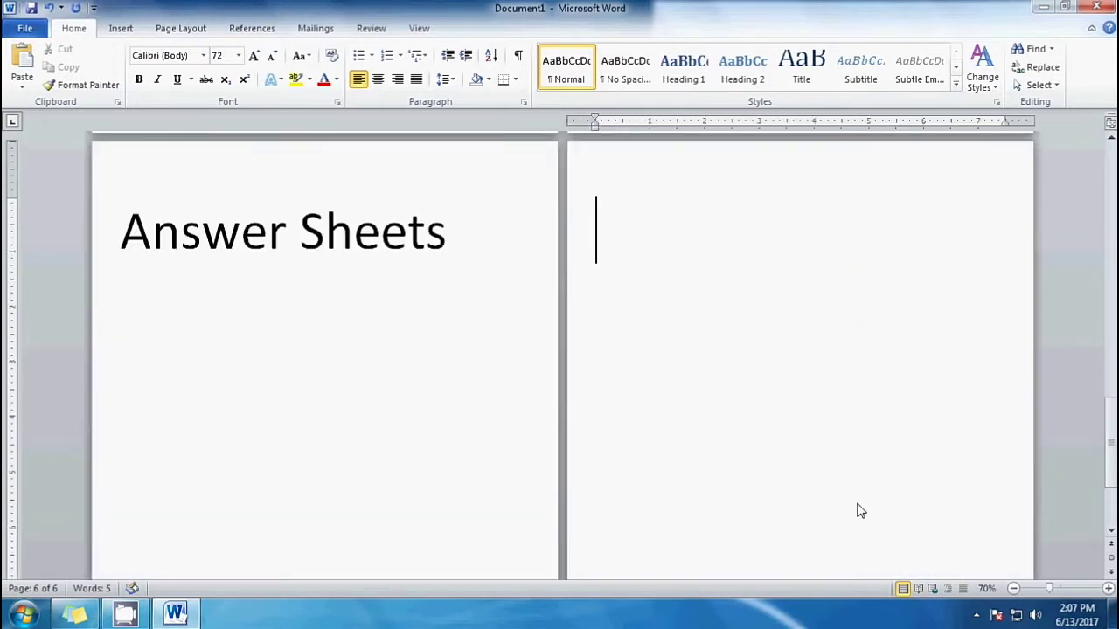
{"action": "scroll", "coordinate": [859, 510], "scroll_direction": "down", "scroll_amount": 2}
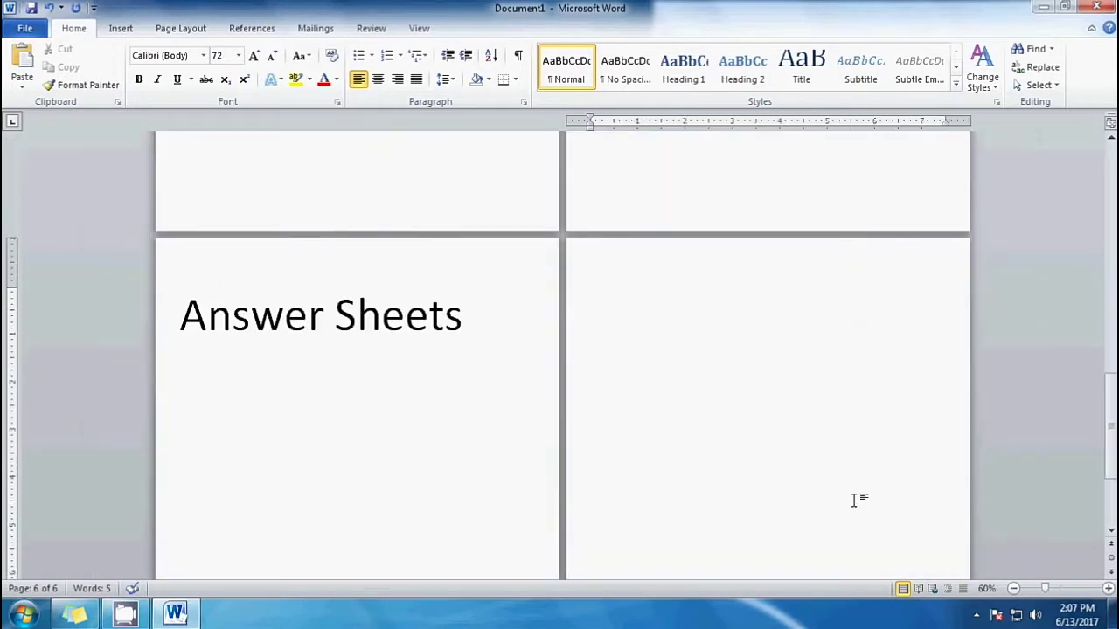
{"action": "scroll", "coordinate": [853, 500], "scroll_direction": "up", "scroll_amount": 10}
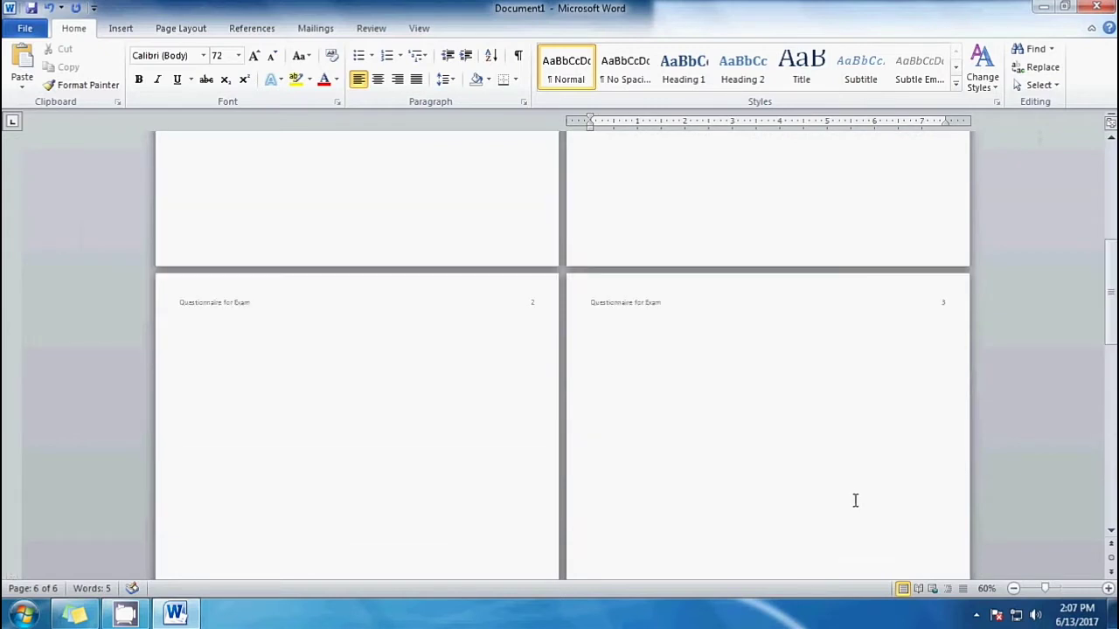
{"action": "scroll", "coordinate": [520, 321], "scroll_direction": "up", "scroll_amount": 5}
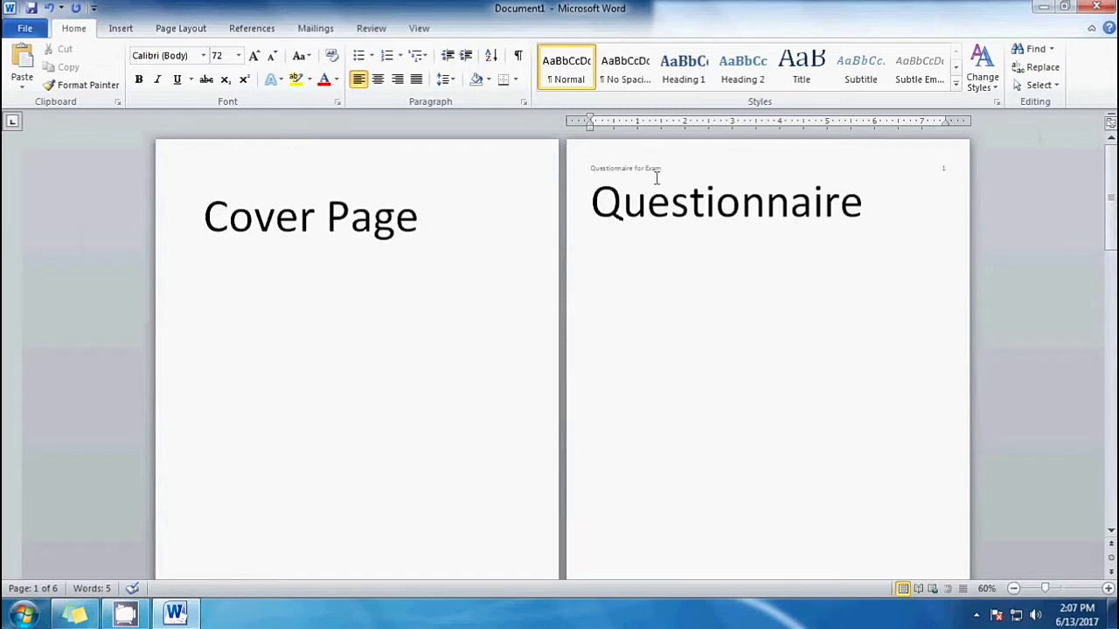
Set the 'Questionnaire for Exam' header line and its page number to 18 pt, then close the header.
{"action": "double_click", "coordinate": [642, 175]}
{"action": "triple_click", "coordinate": [642, 175]}
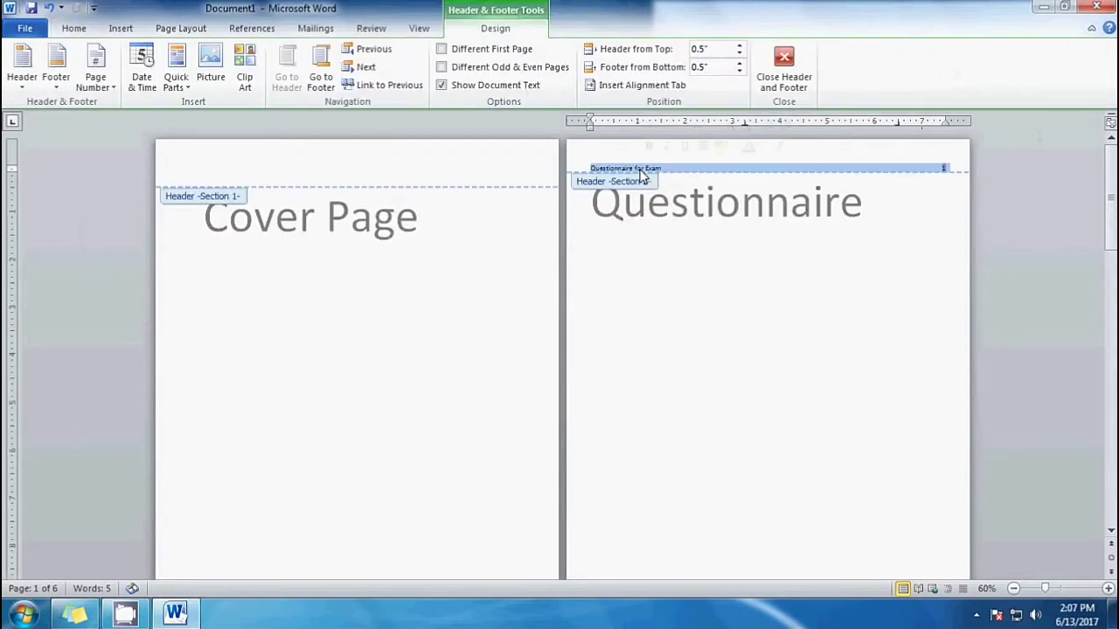
{"action": "left_click", "coordinate": [76, 30]}
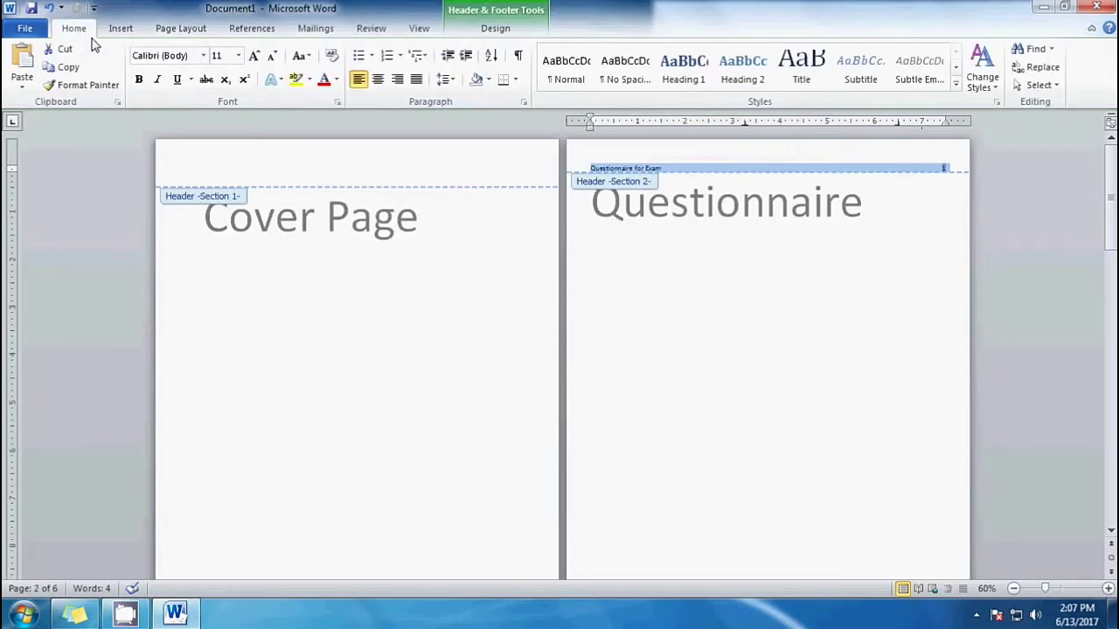
{"action": "left_click", "coordinate": [220, 56]}
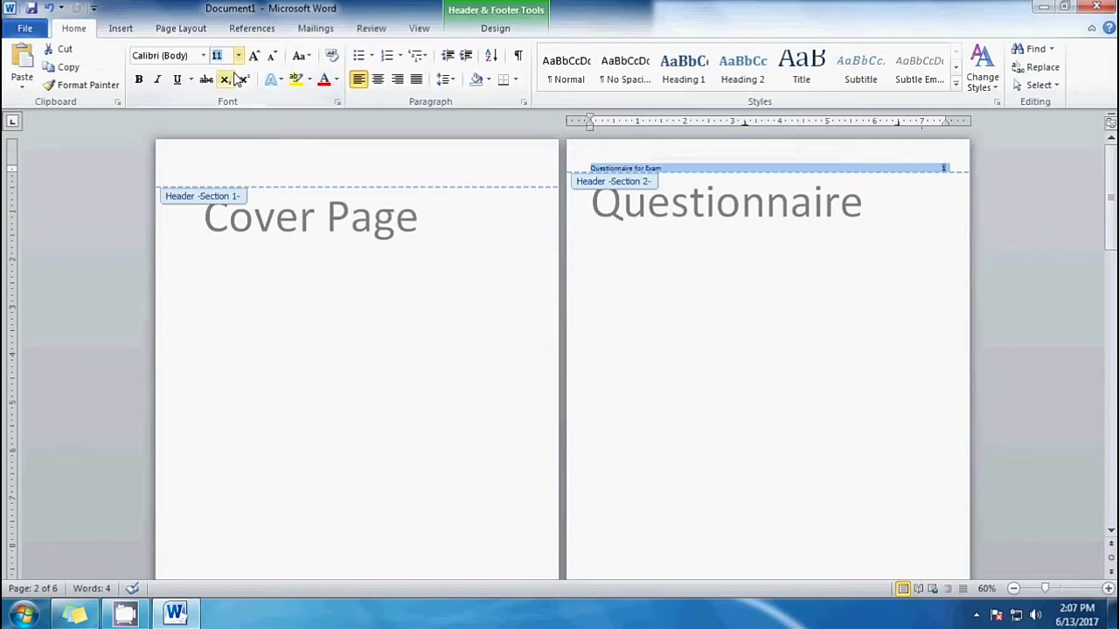
{"action": "type", "text": "18"}
{"action": "key", "text": "Return"}
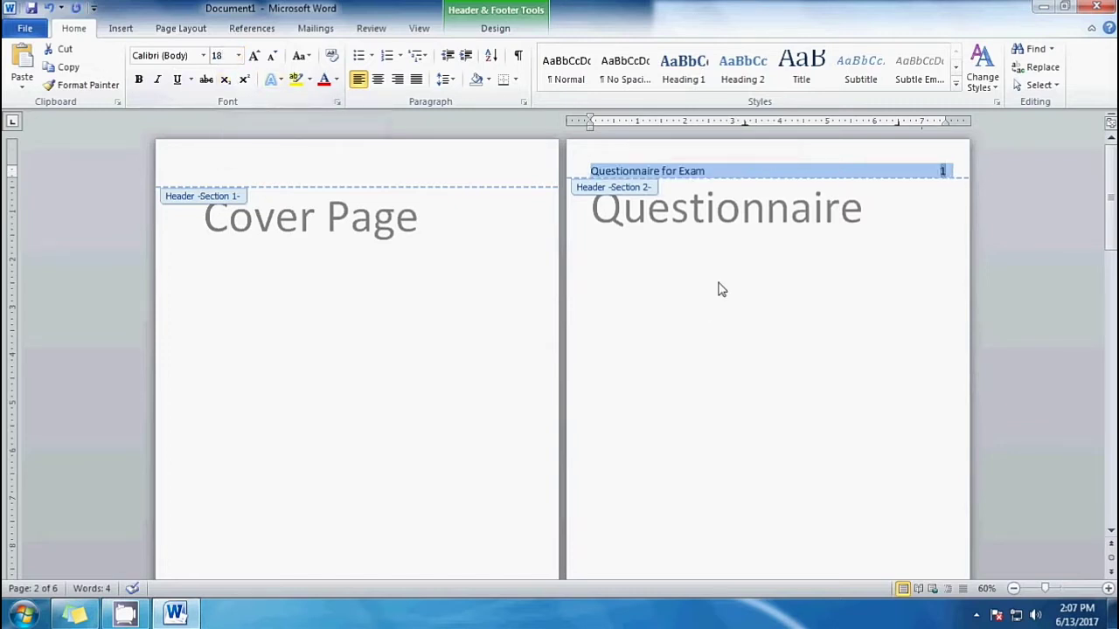
{"action": "key", "text": "Escape"}
{"action": "scroll", "coordinate": [714, 349], "scroll_direction": "down", "scroll_amount": 5}
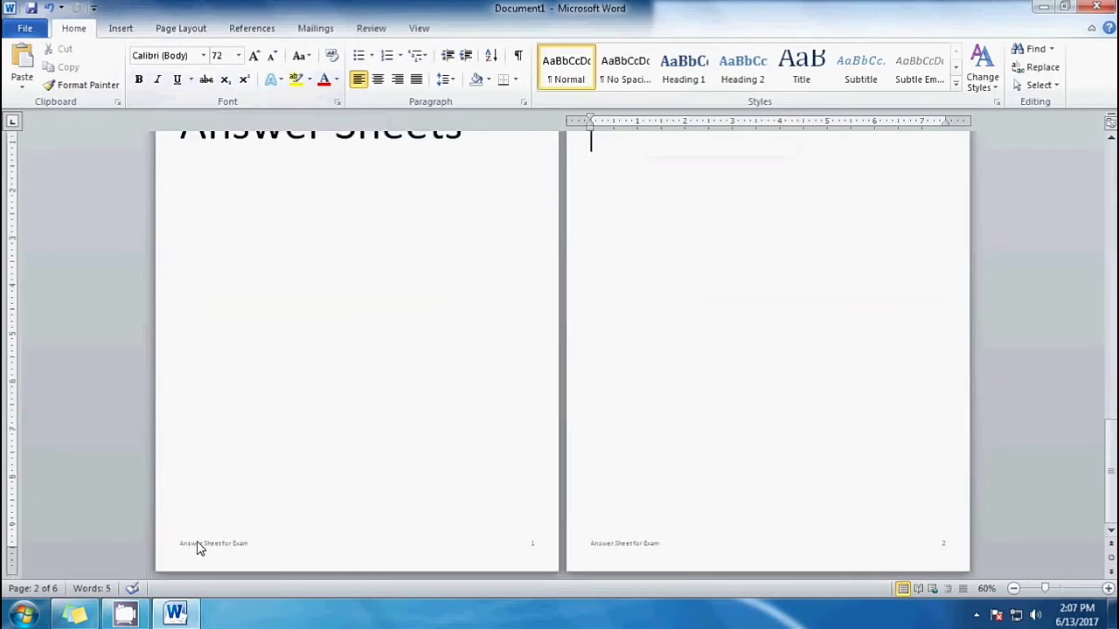
Set the 'Answer Sheet for Exam' footer line and its page number to 18 pt.
{"action": "double_click", "coordinate": [200, 544]}
{"action": "triple_click", "coordinate": [191, 545]}
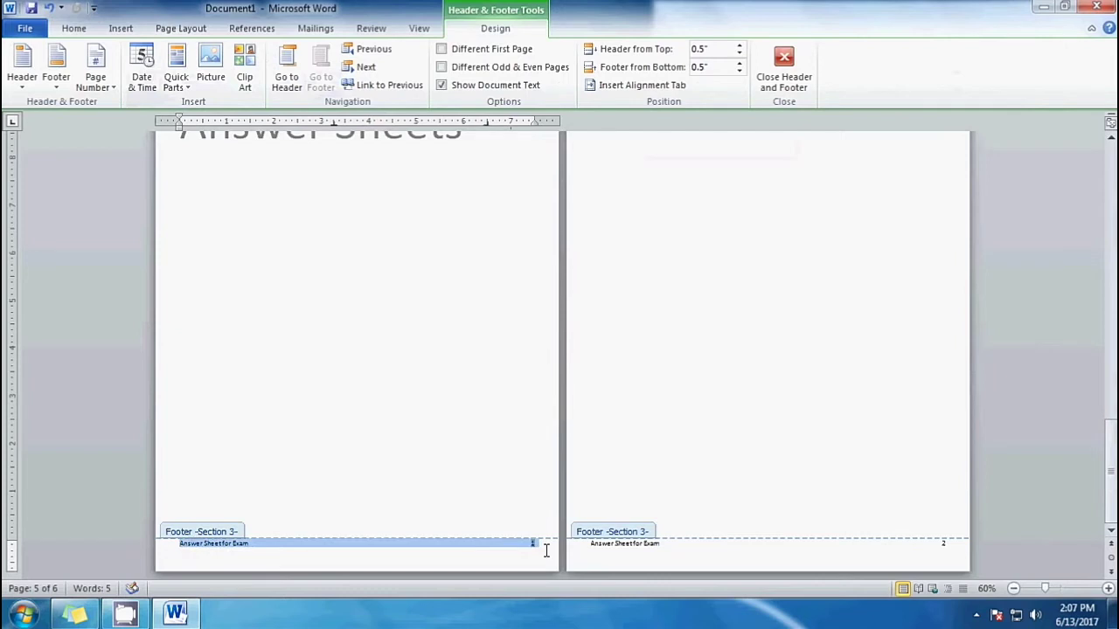
{"action": "left_click", "coordinate": [69, 30]}
{"action": "left_click", "coordinate": [222, 58]}
{"action": "type", "text": "18"}
{"action": "key", "text": "Return"}
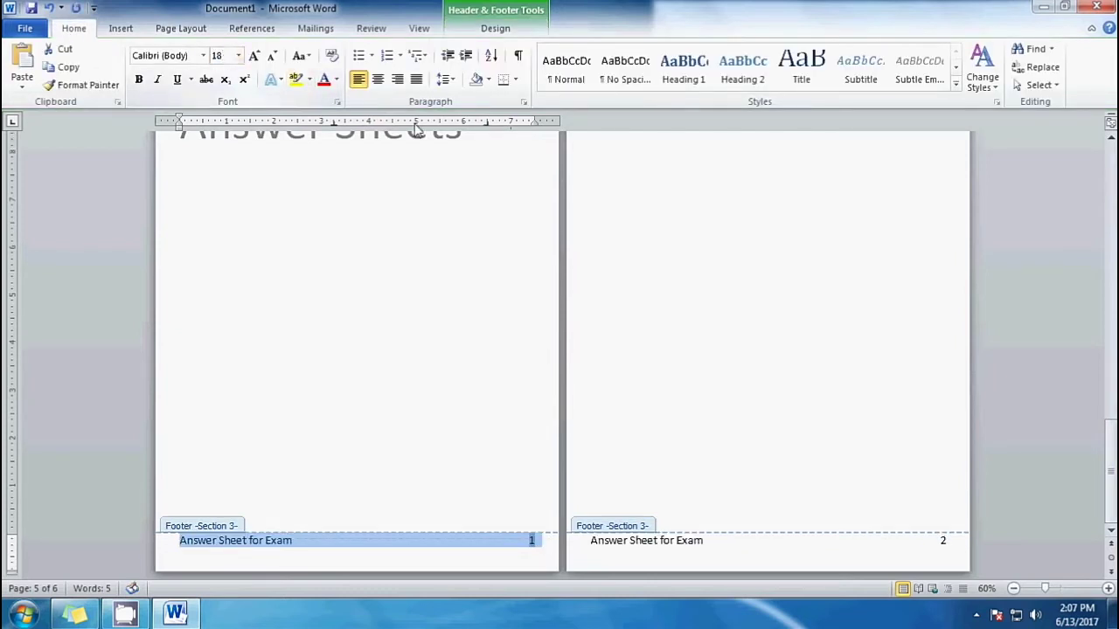